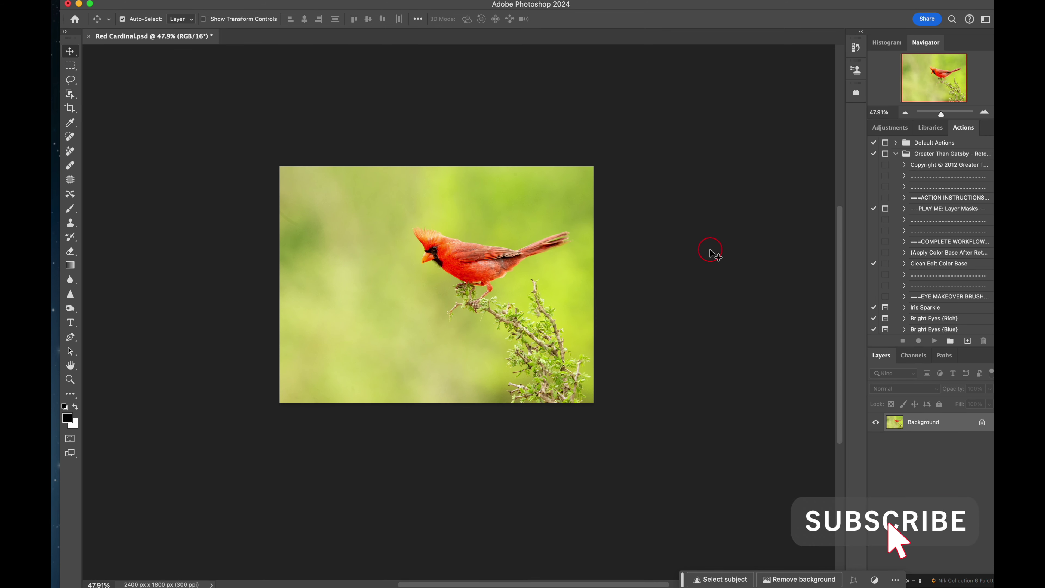
# Step: Check the cardinal photo's Image Size and close it without changes
pyautogui.click(195, 1)
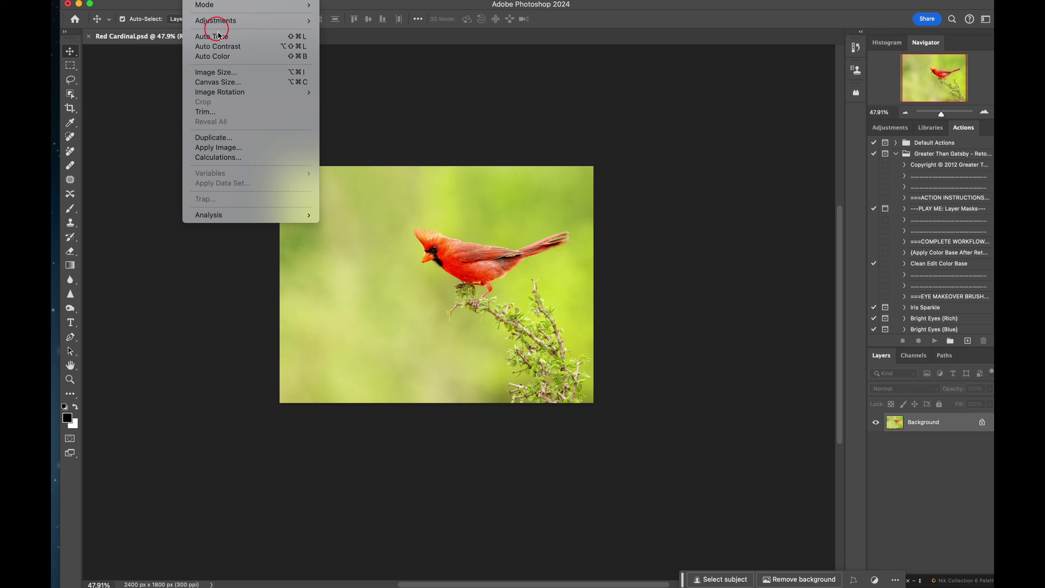
pyautogui.click(230, 72)
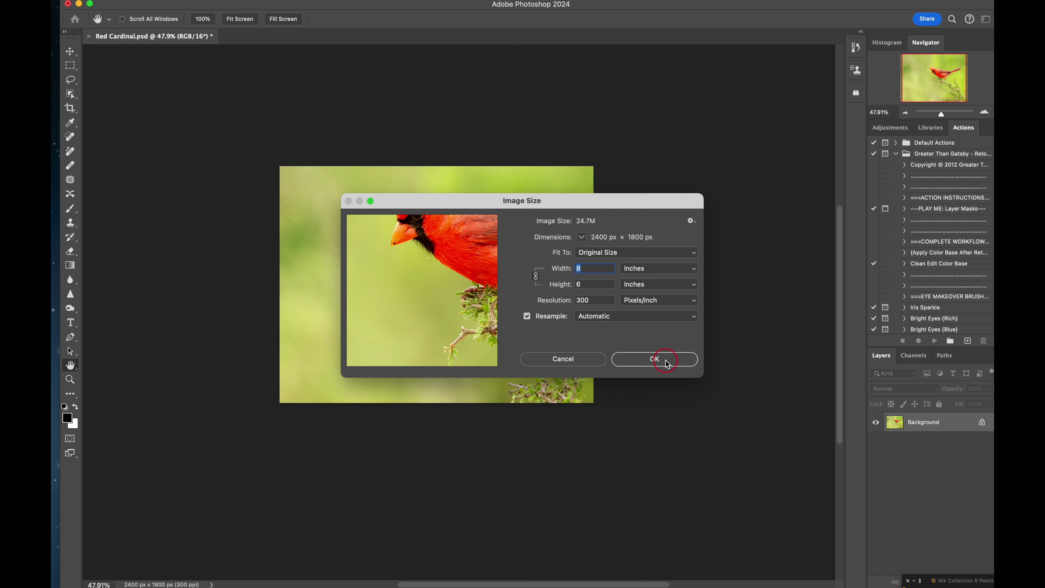
pyautogui.click(655, 359)
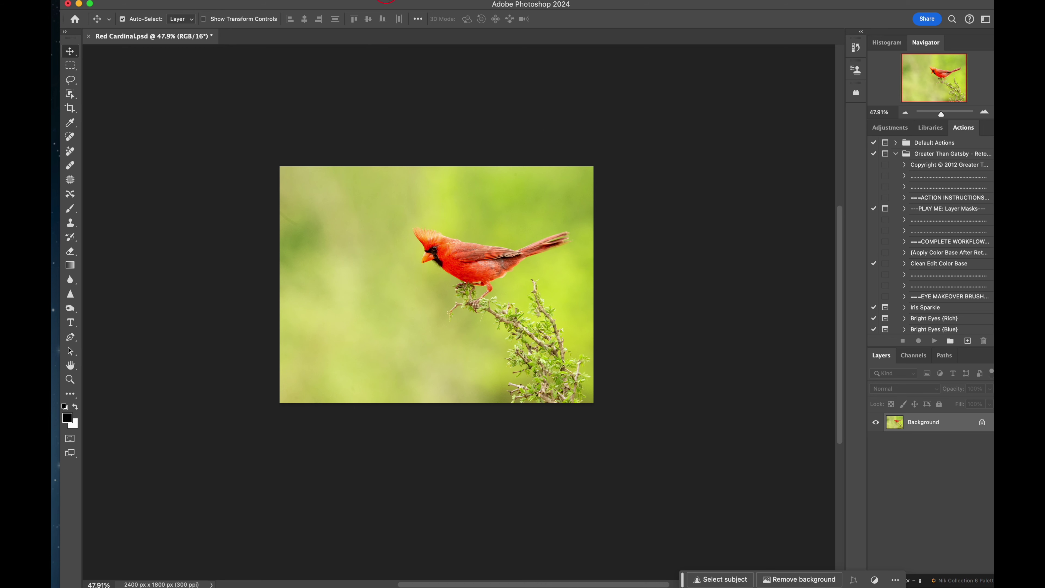
# Step: Look through the Topaz Labs filters, then run Topaz Photo AI from File > Automate
pyautogui.click(315, 0)
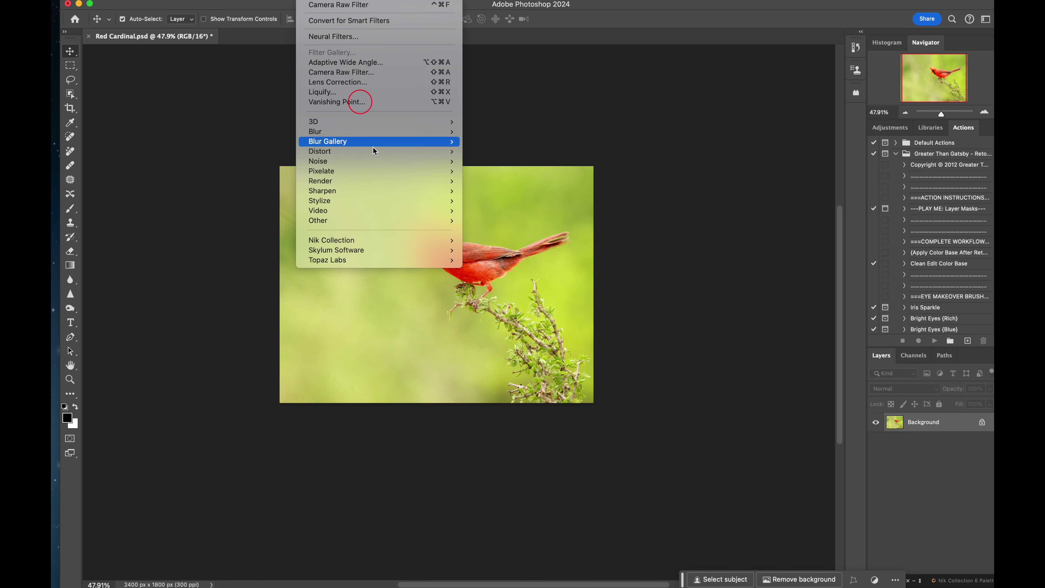
pyautogui.moveTo(396, 264)
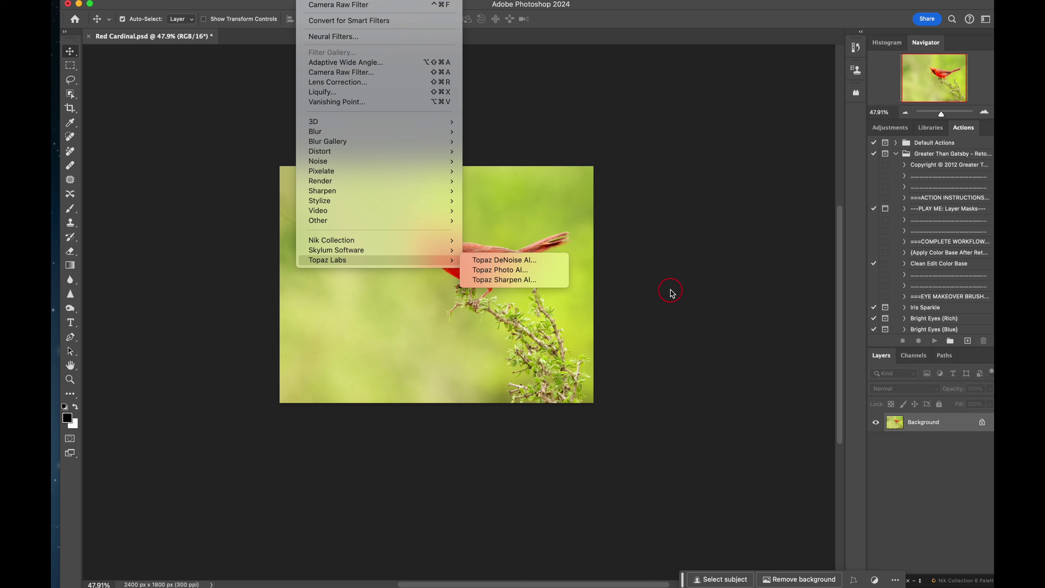
pyautogui.press('Escape')
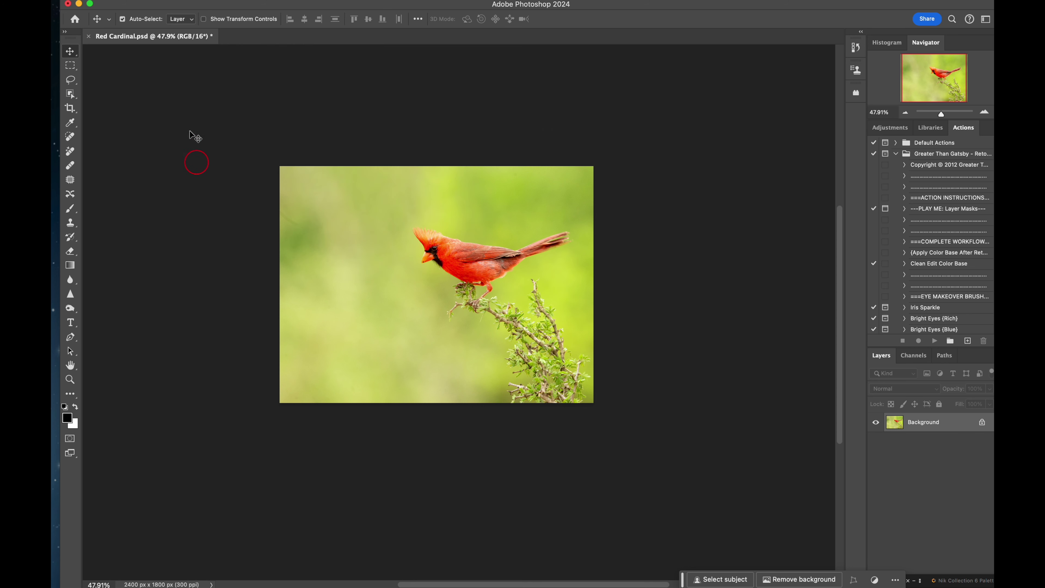
pyautogui.click(153, 2)
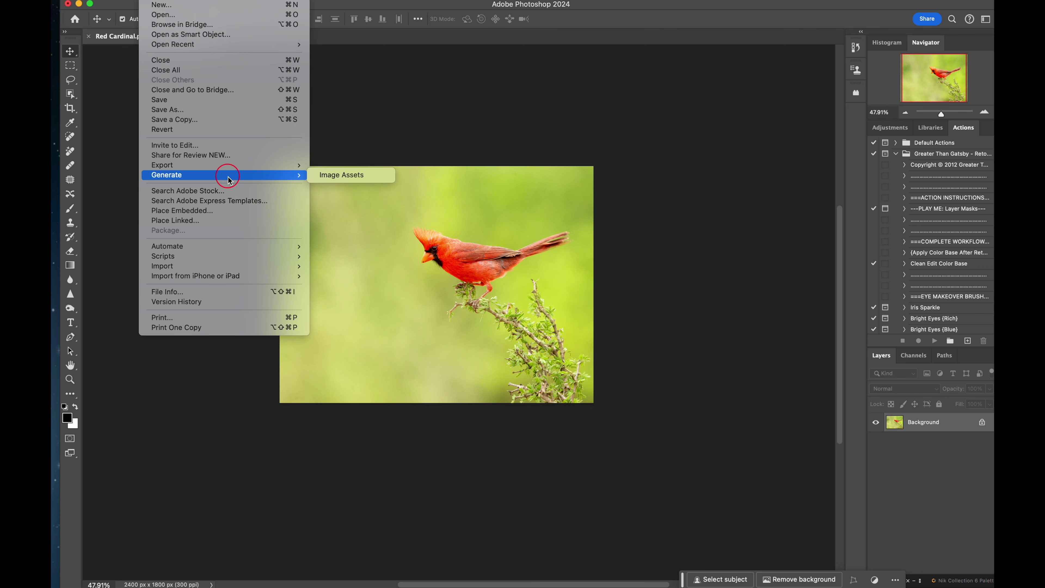
pyautogui.moveTo(228, 250)
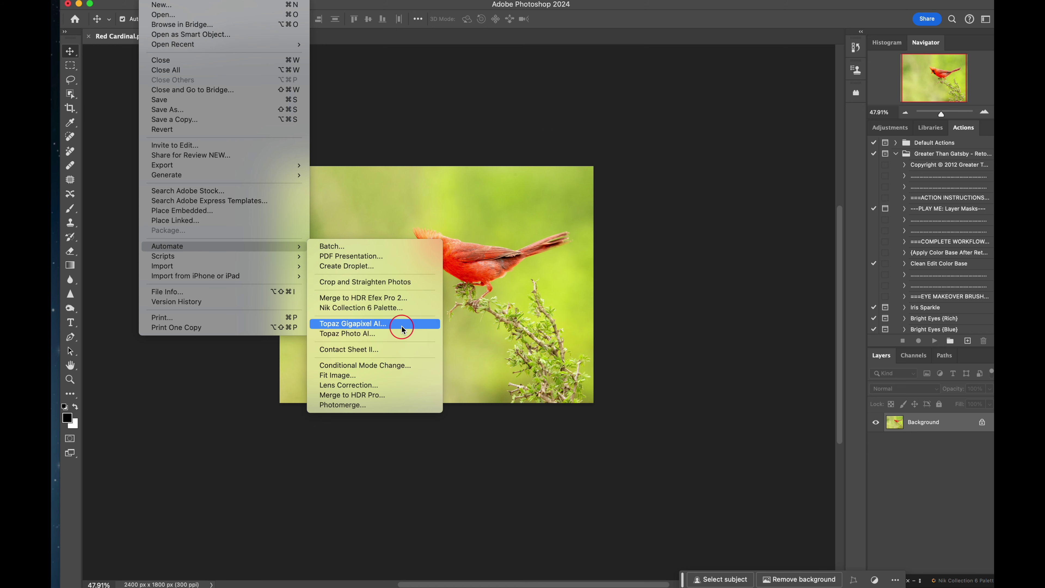
pyautogui.click(396, 337)
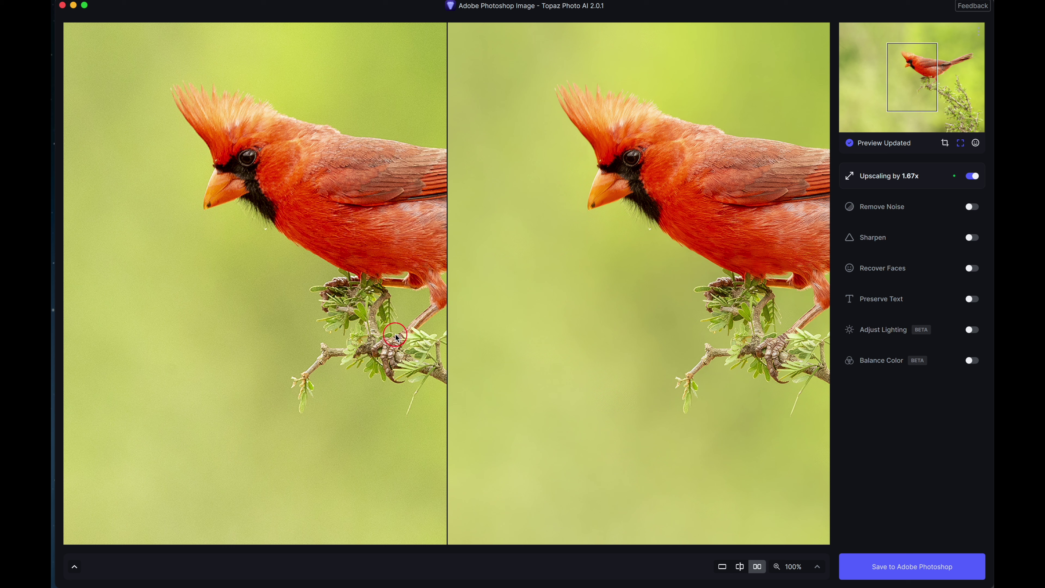
# Step: Expand Upscaling and switch the size units through inches and centimetres, ending on inches
pyautogui.moveTo(847, 180)
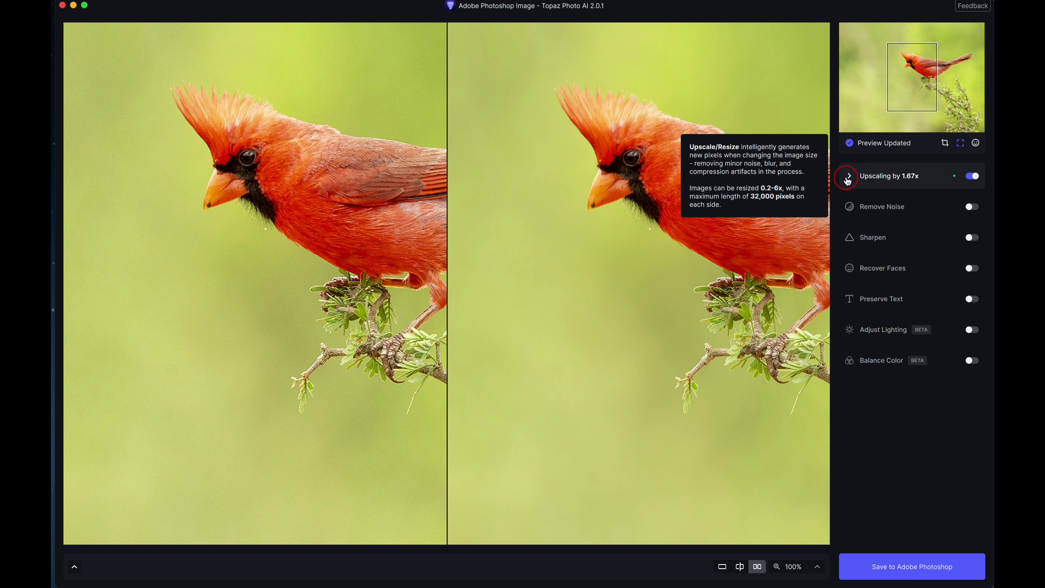
pyautogui.click(848, 178)
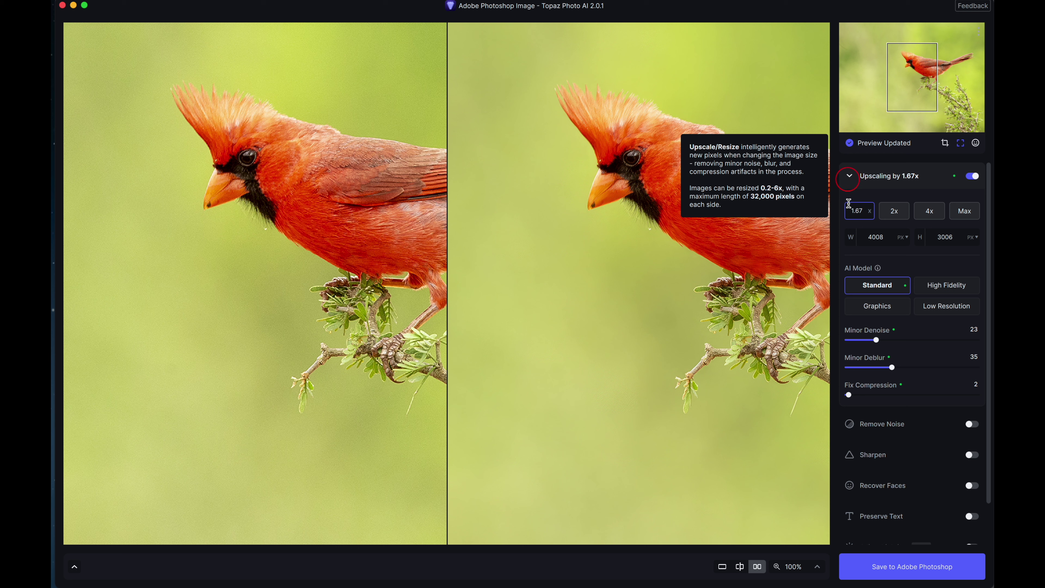
pyautogui.moveTo(857, 361)
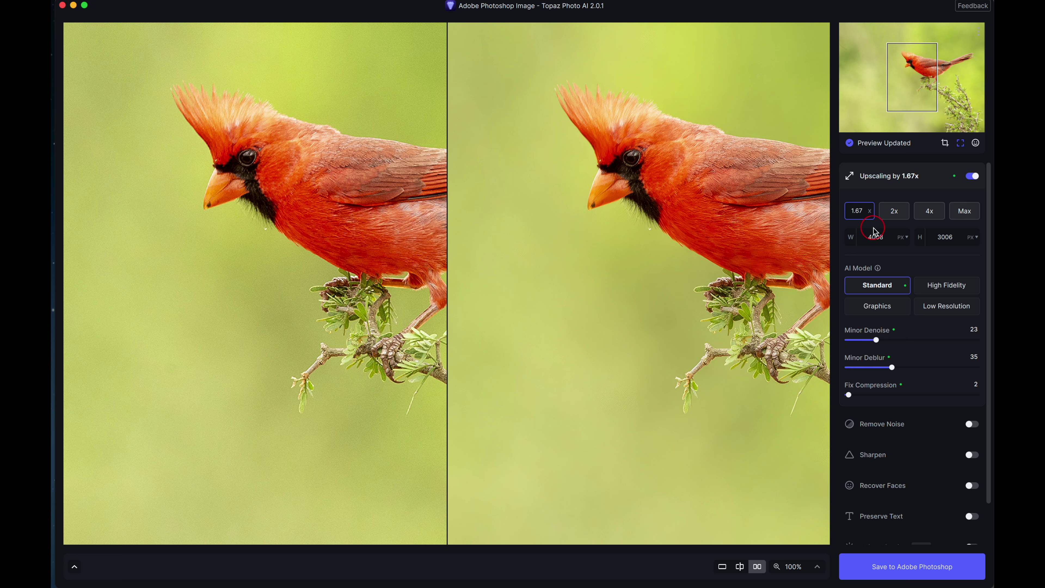
pyautogui.click(908, 238)
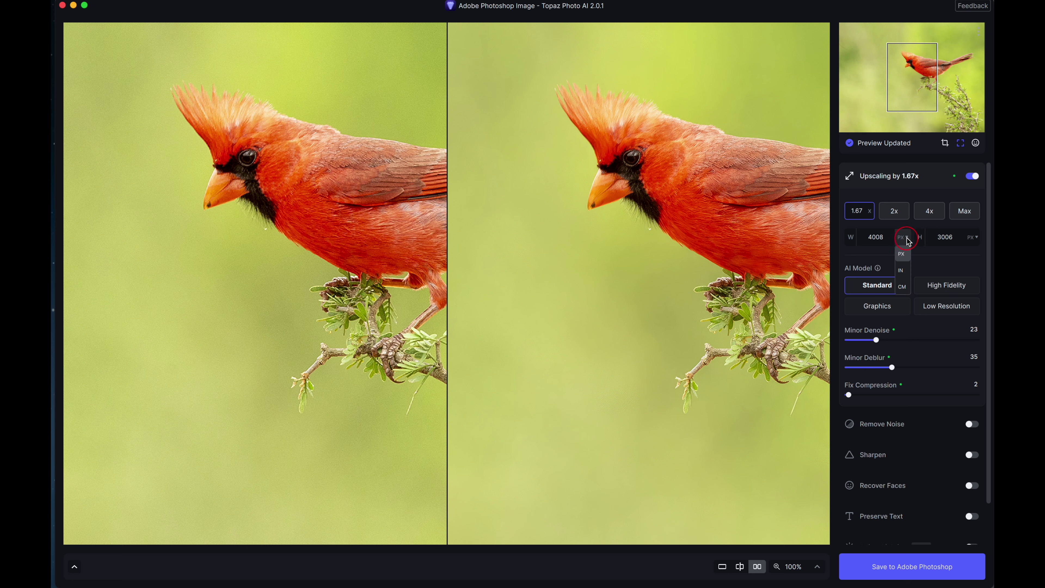
pyautogui.click(901, 270)
pyautogui.click(908, 238)
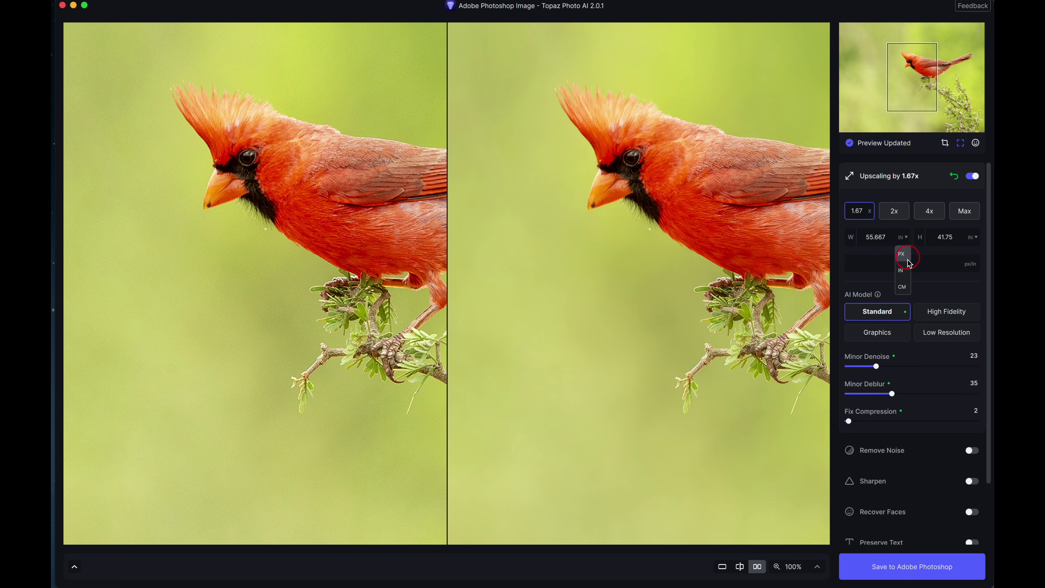
pyautogui.click(902, 289)
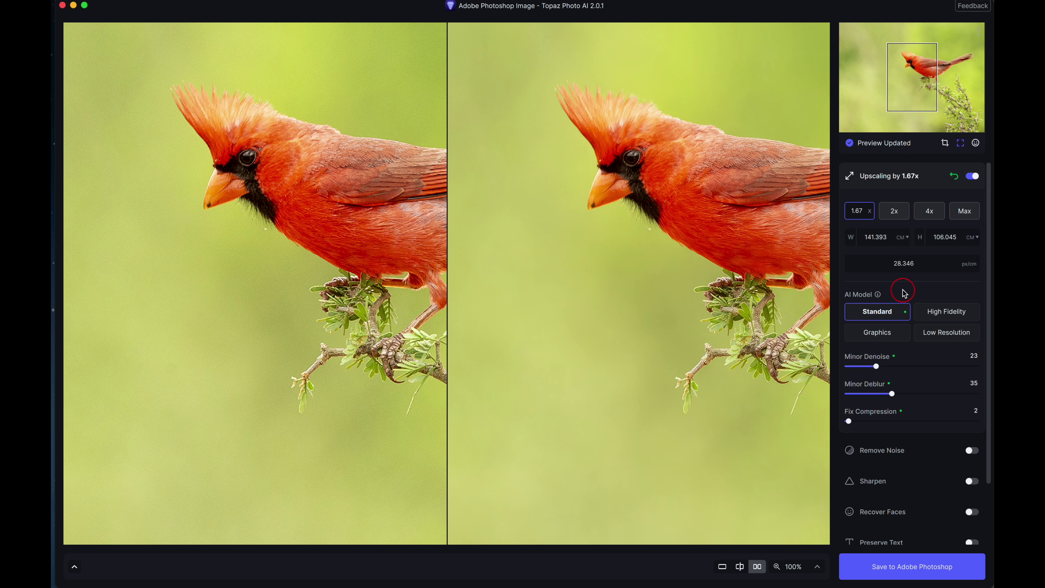
pyautogui.click(907, 239)
pyautogui.click(902, 270)
# Step: Change the output resolution from 72 to 300 px/in
pyautogui.click(904, 262)
pyautogui.moveTo(914, 265); pyautogui.dragTo(901, 263)
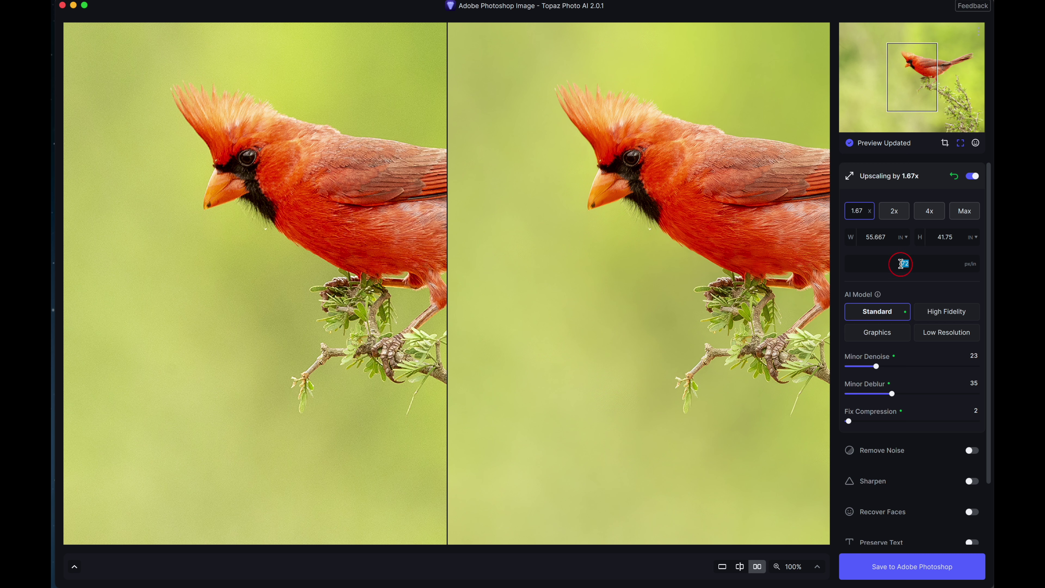
pyautogui.write('300')
pyautogui.click(874, 281)
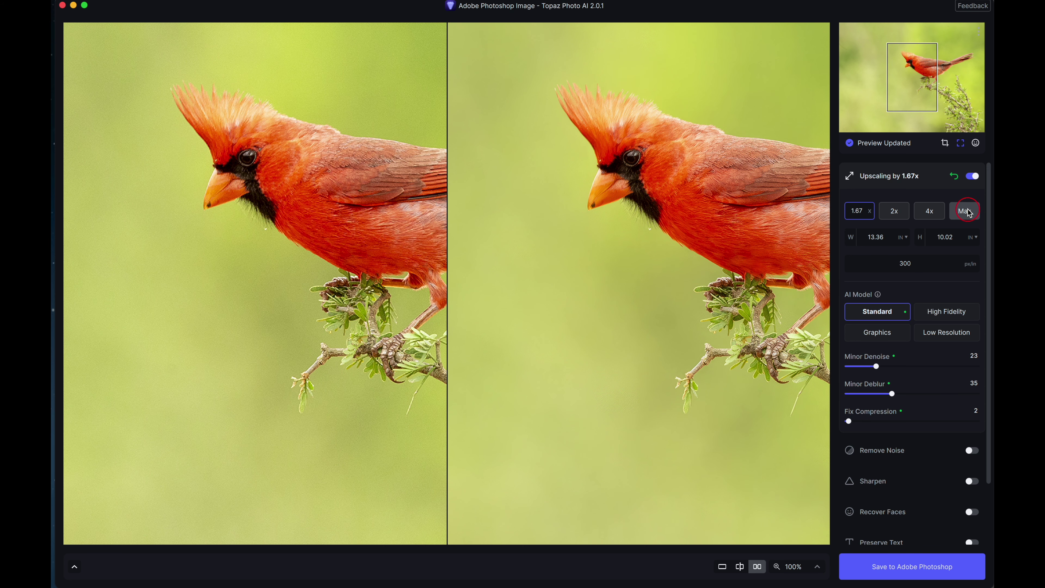
# Step: Apply the 4x upscale for a 32 × 24 in output and inspect the cardinal's eye
pyautogui.click(929, 212)
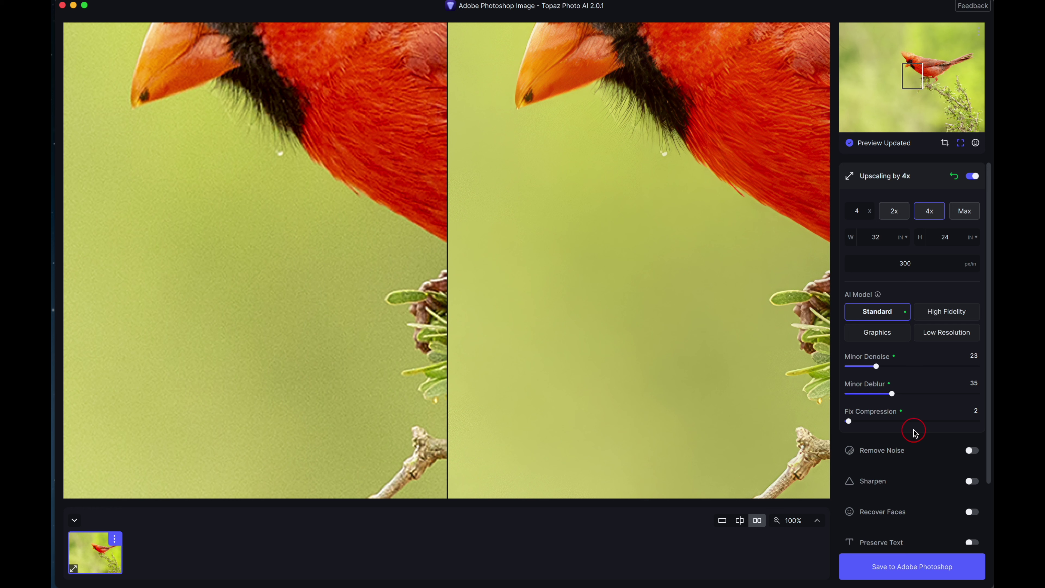
pyautogui.scroll(-3, 915, 432)
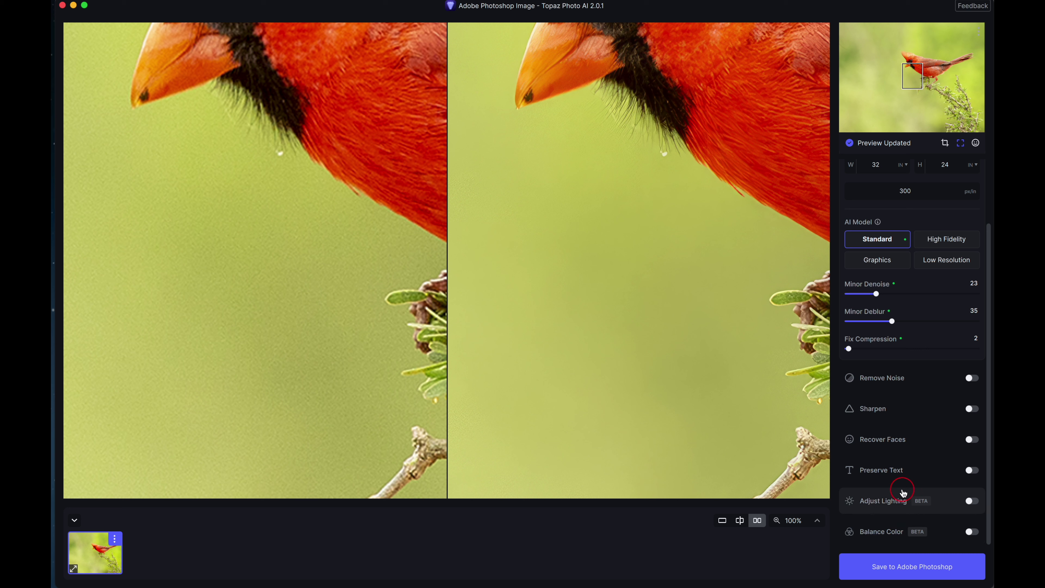
pyautogui.moveTo(719, 124); pyautogui.dragTo(684, 345)
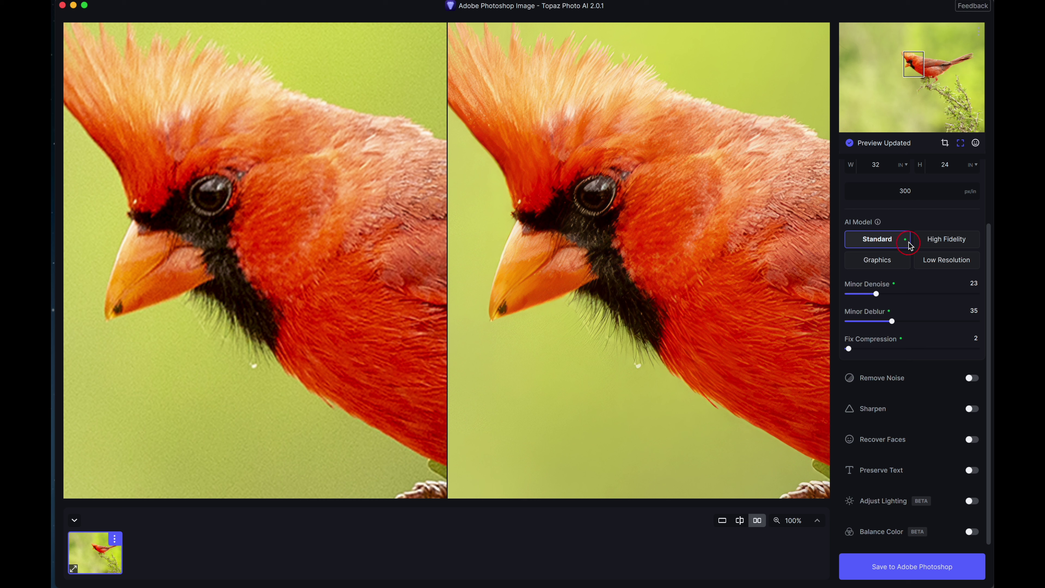
# Step: Compare the High Fidelity and Graphics models, settle on Low Resolution, and set Minor Deblur to 50
pyautogui.click(944, 244)
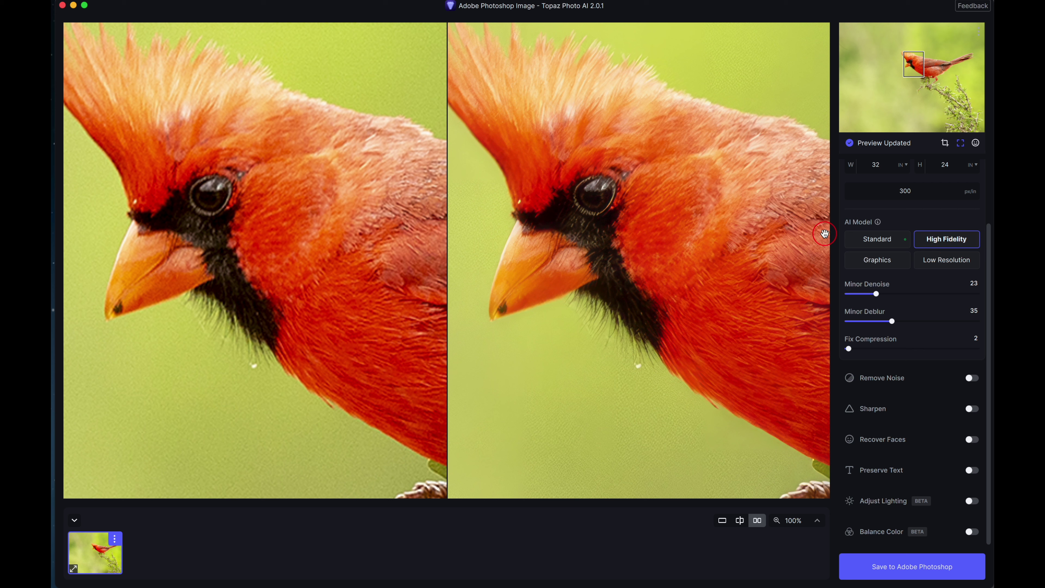
pyautogui.click(893, 261)
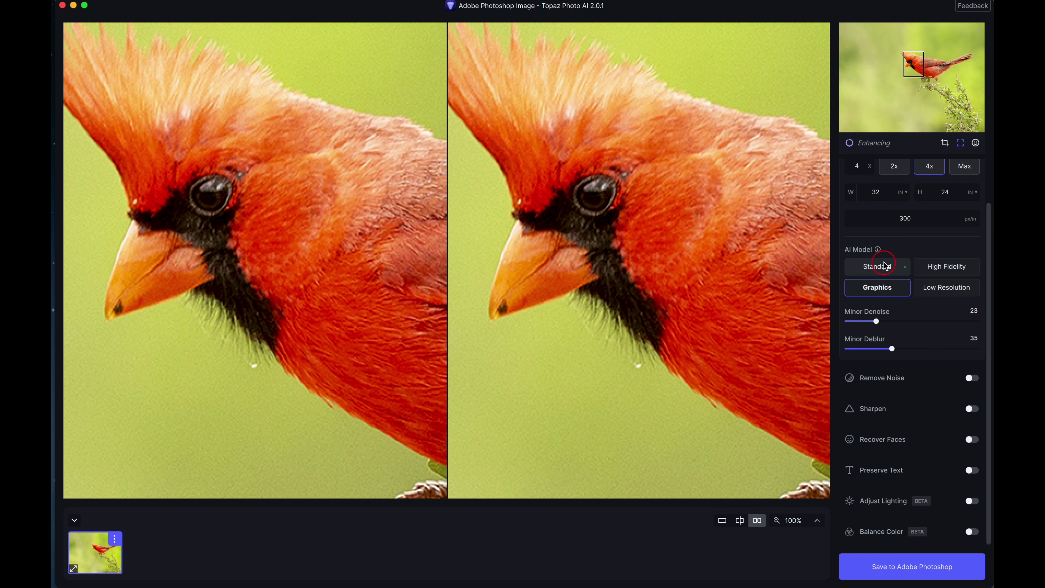
pyautogui.click(942, 290)
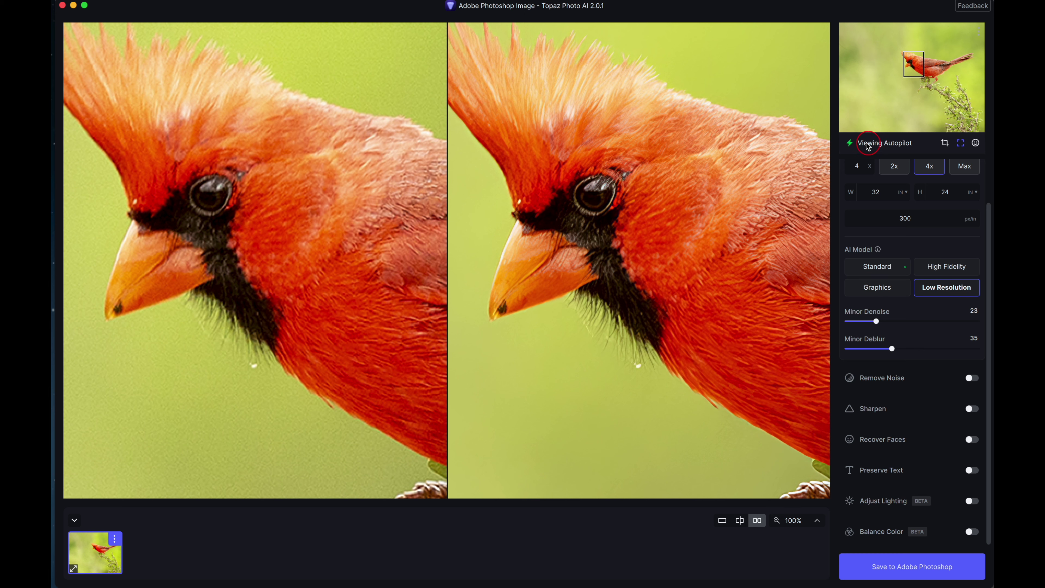
pyautogui.click(884, 290)
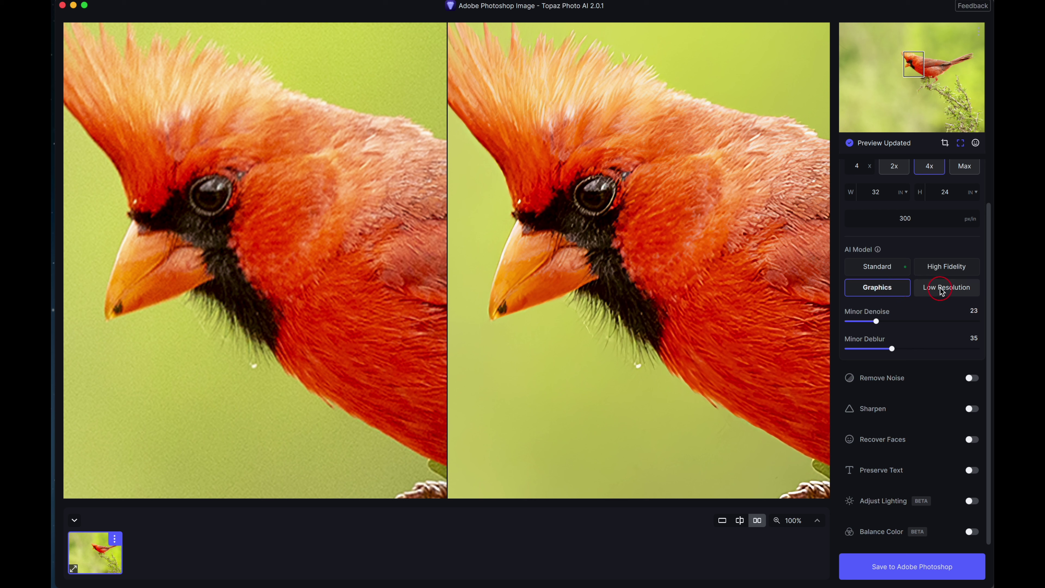
pyautogui.click(942, 291)
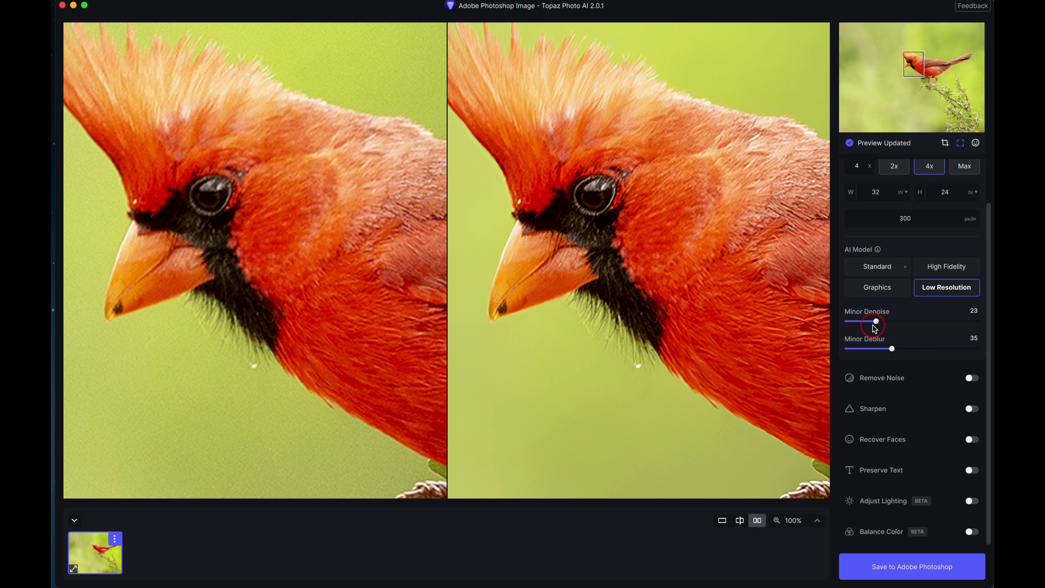
pyautogui.moveTo(892, 349); pyautogui.dragTo(912, 350)
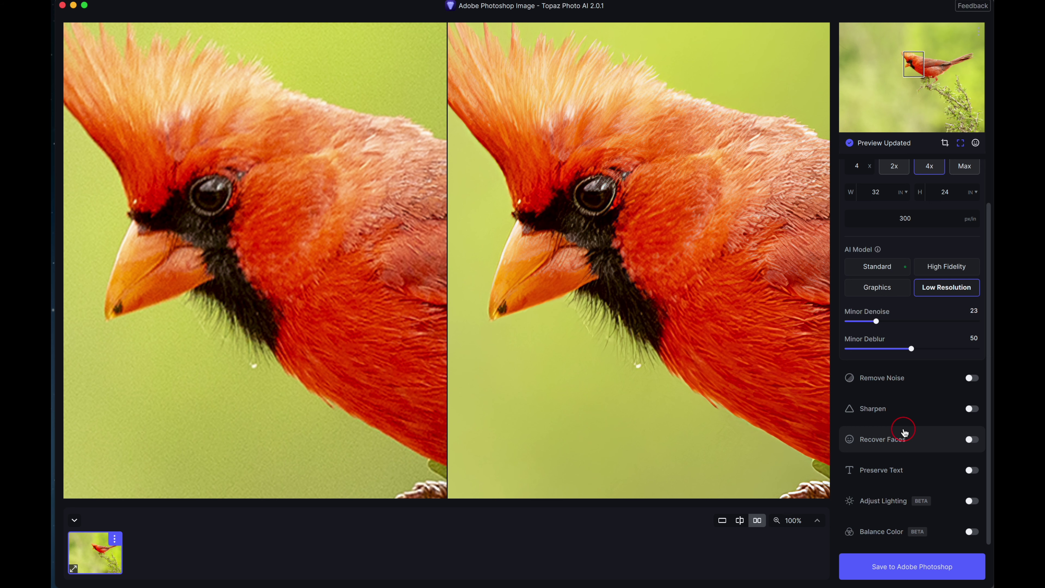
# Step: Save the 4x result back to Photoshop as a TPAI Layer
pyautogui.click(926, 569)
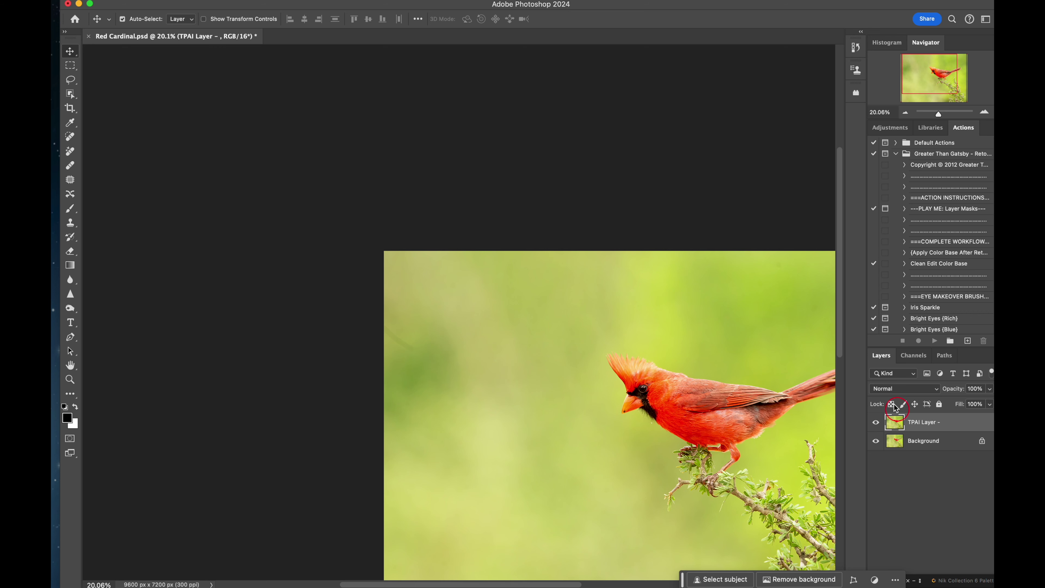
pyautogui.moveTo(840, 350); pyautogui.dragTo(849, 416)
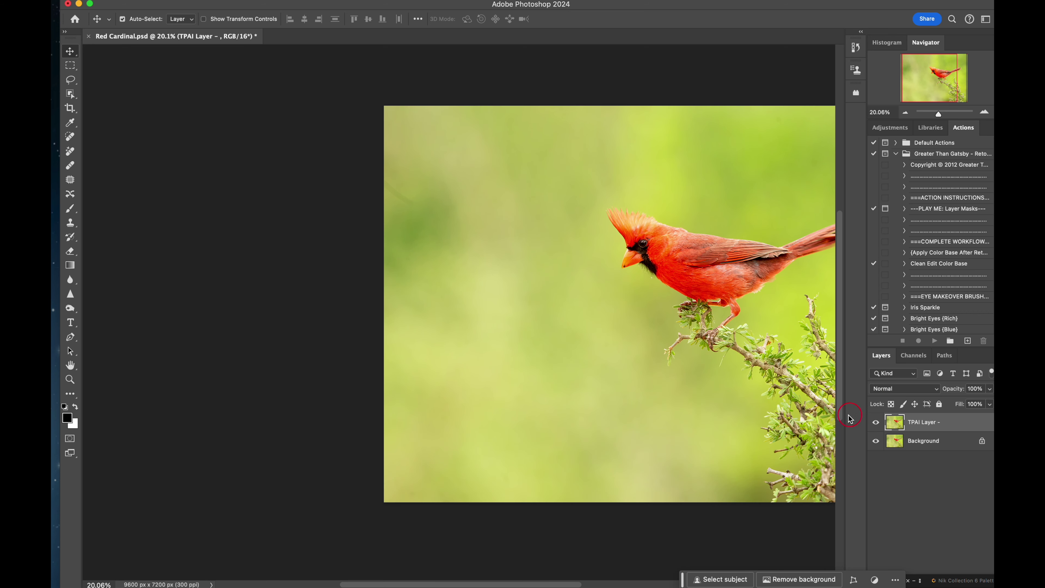
pyautogui.moveTo(499, 584); pyautogui.dragTo(568, 582)
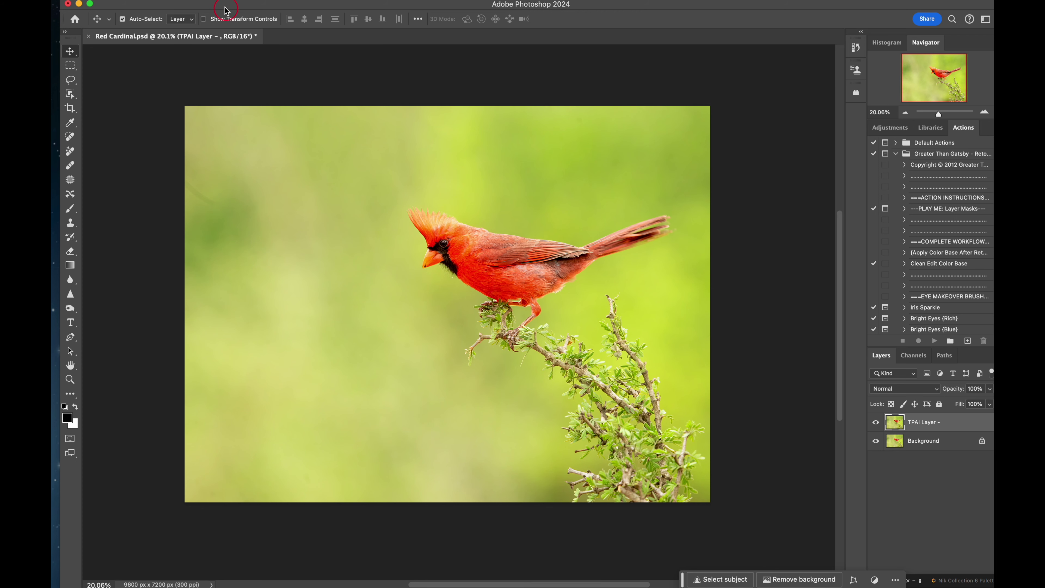
# Step: Confirm in Image Size that the image is 9600 × 7200 px at 300 ppi
pyautogui.click(197, 2)
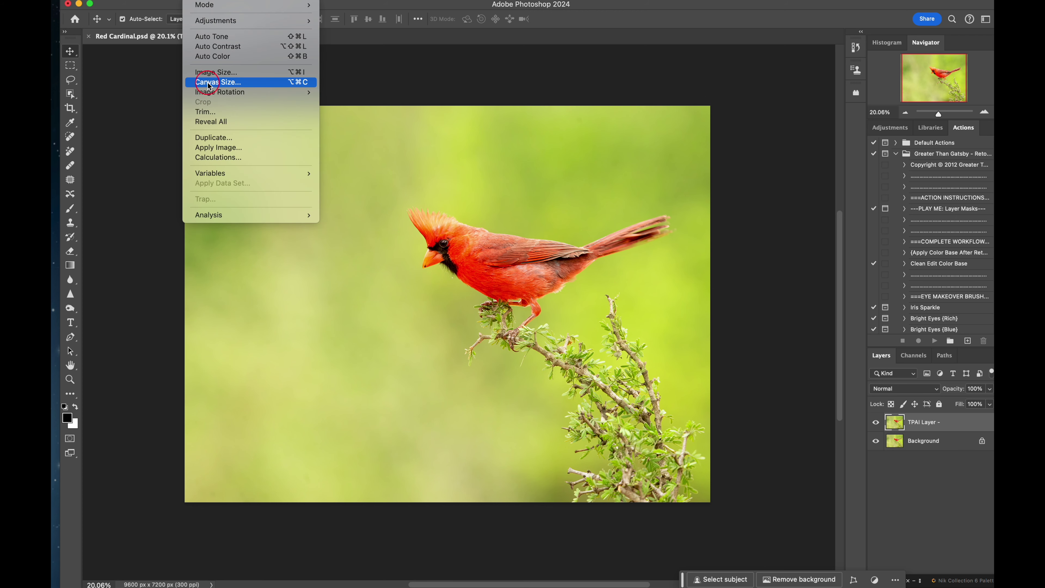
pyautogui.click(209, 72)
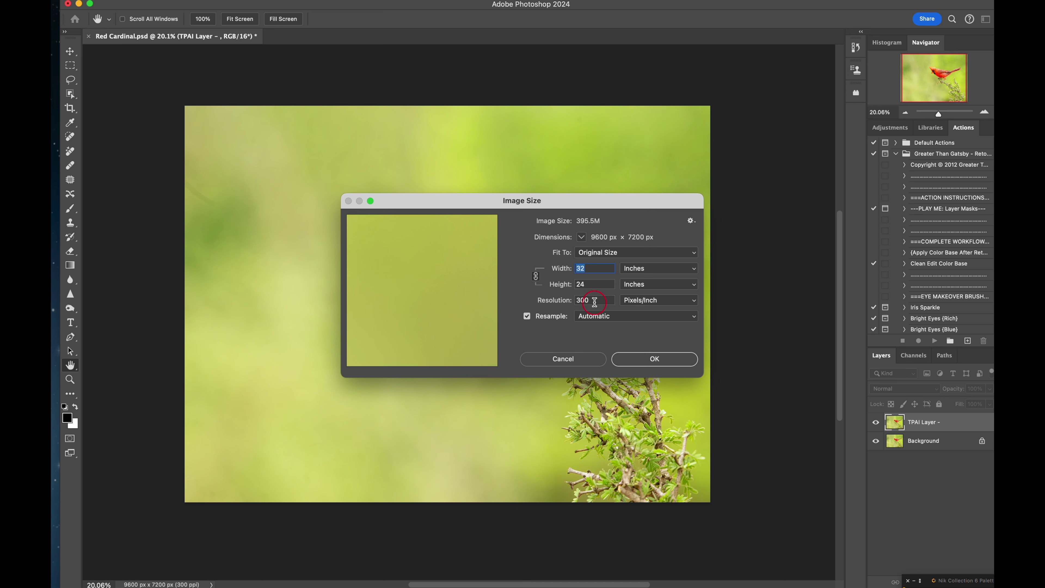
pyautogui.click(660, 359)
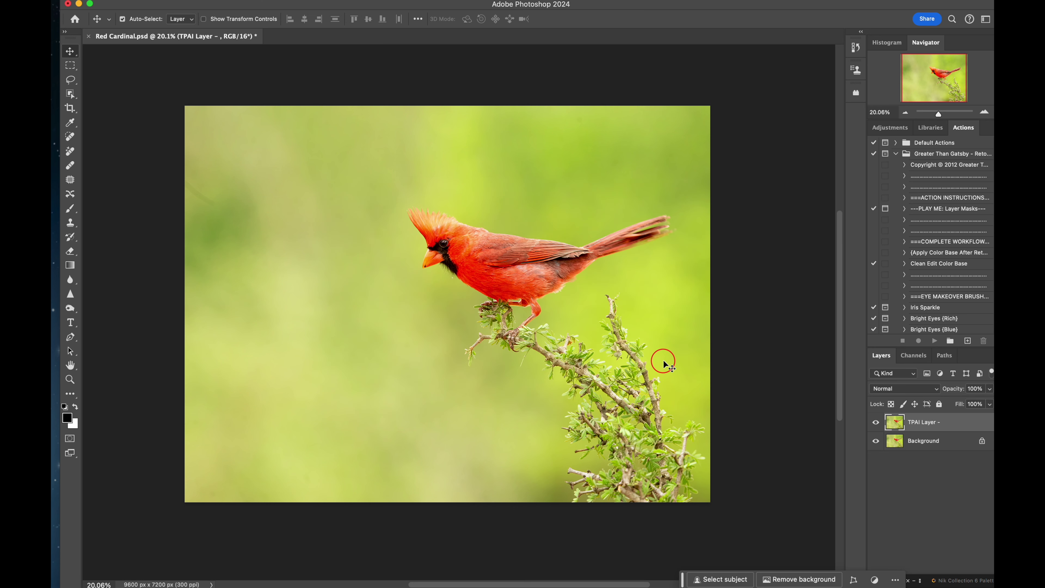
pyautogui.scroll(3, 482, 259)
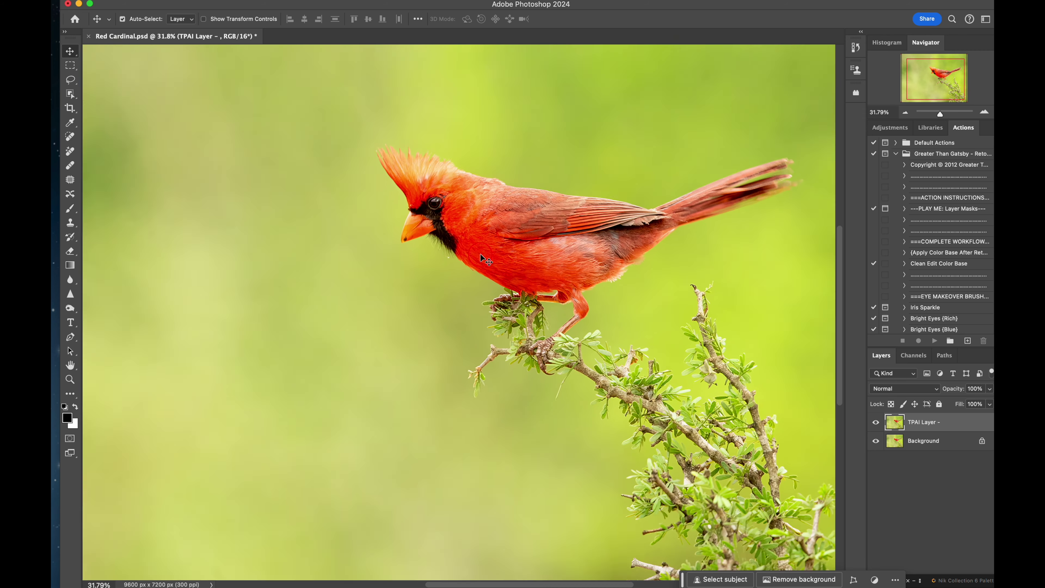
# Step: Zoom into the upscaled cardinal, then launch standalone Topaz Photo AI from the Dock
pyautogui.scroll(-1, 483, 260)
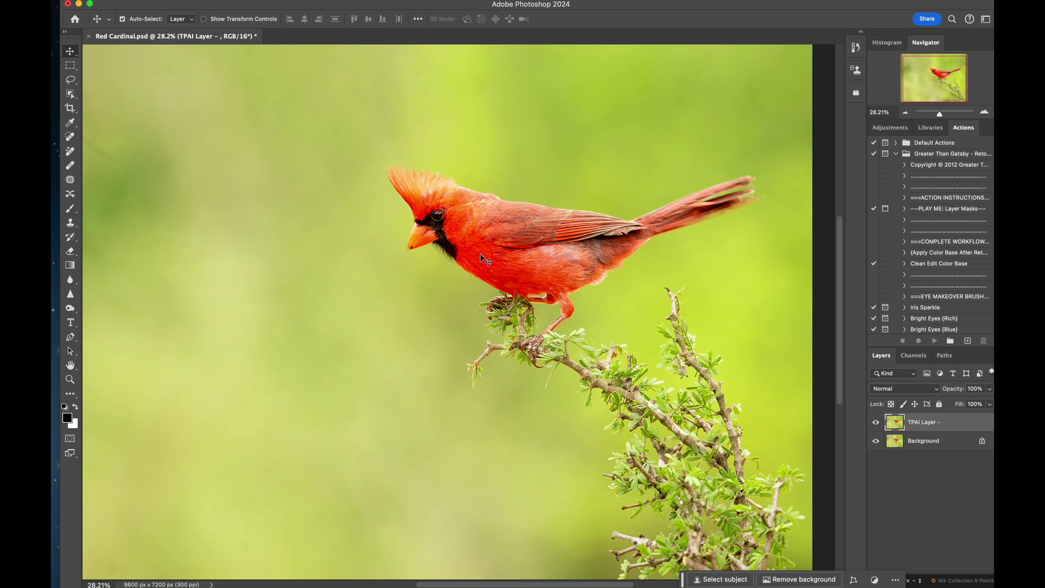
pyautogui.moveTo(500, 559)
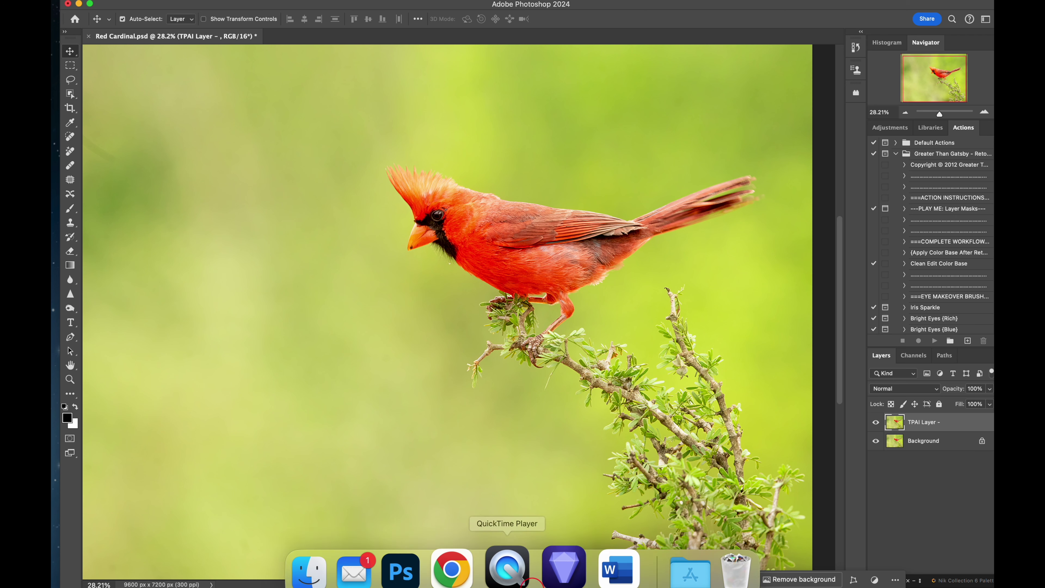
pyautogui.click(565, 562)
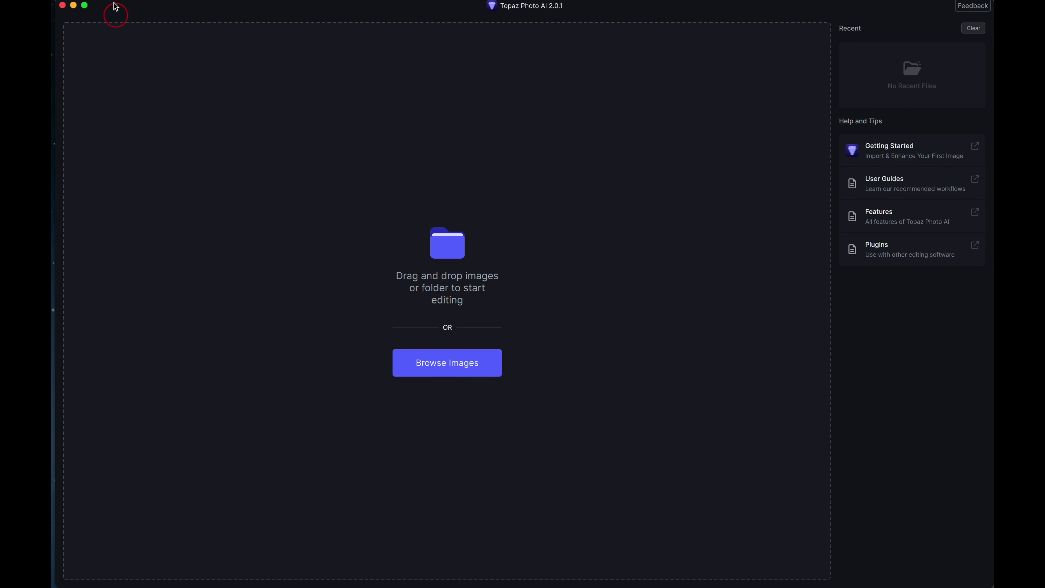
# Step: Open the Topaz Photo AI Settings on the General preferences
pyautogui.click(105, 1)
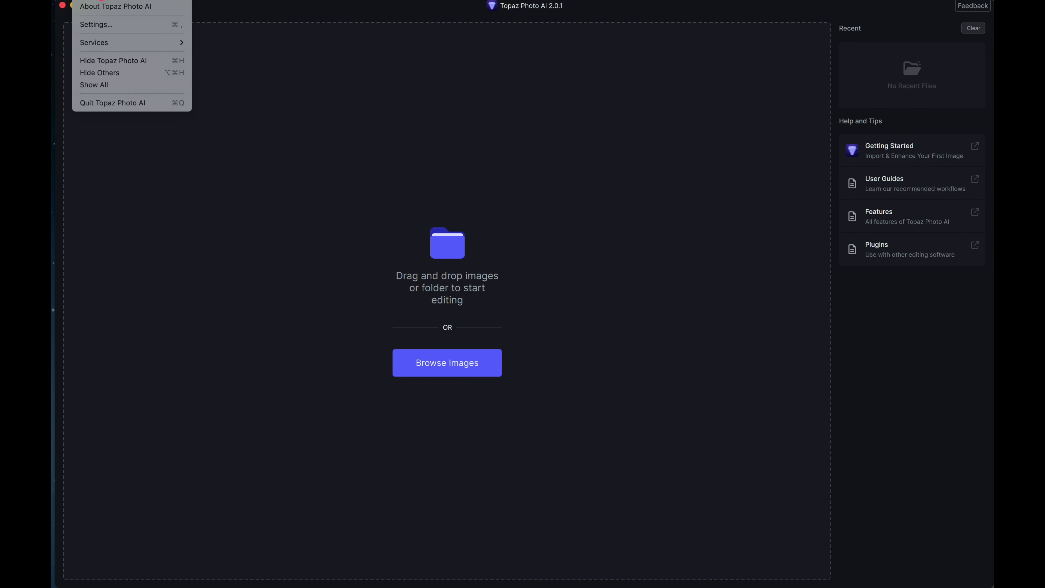
pyautogui.click(106, 25)
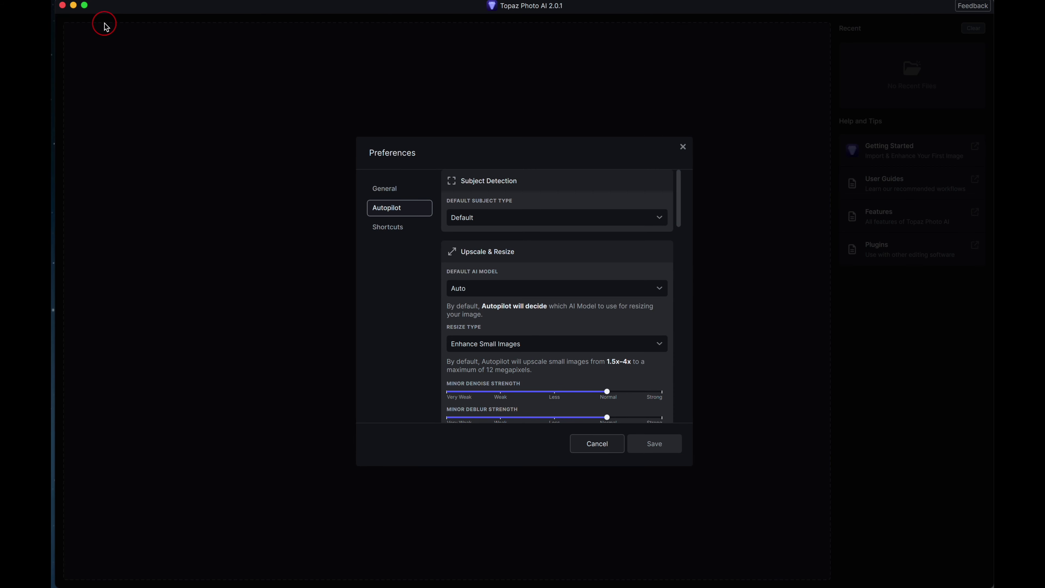
pyautogui.click(385, 188)
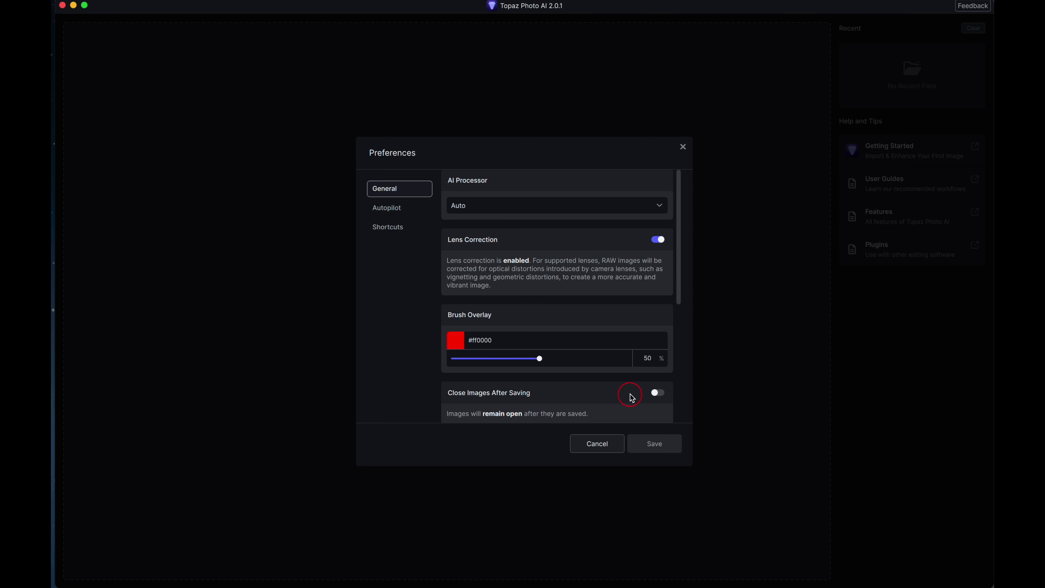
# Step: In Autopilot preferences, try Portrait as the default subject type
pyautogui.click(393, 208)
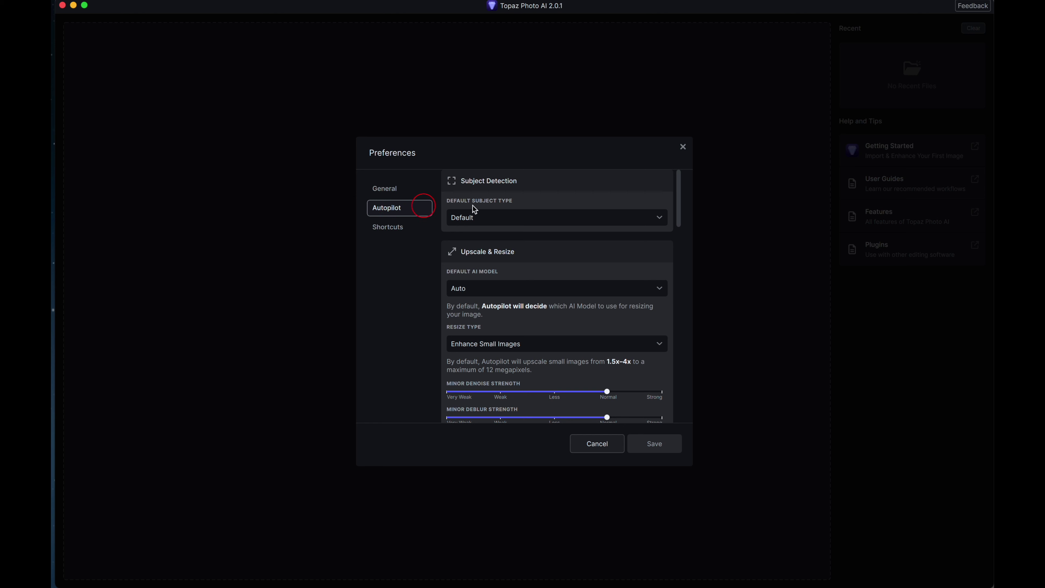
pyautogui.click(680, 210)
pyautogui.click(660, 217)
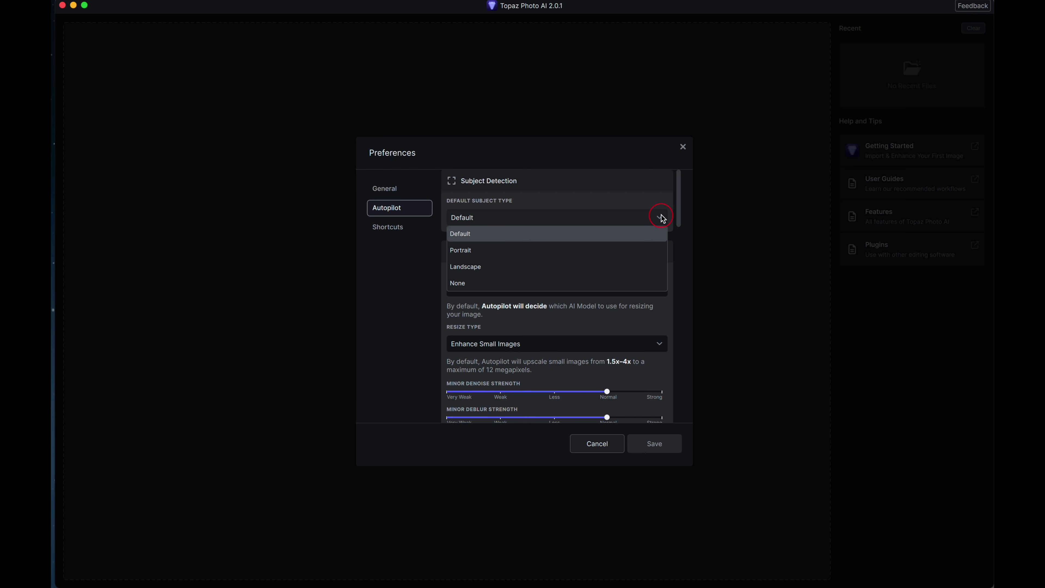
pyautogui.click(574, 222)
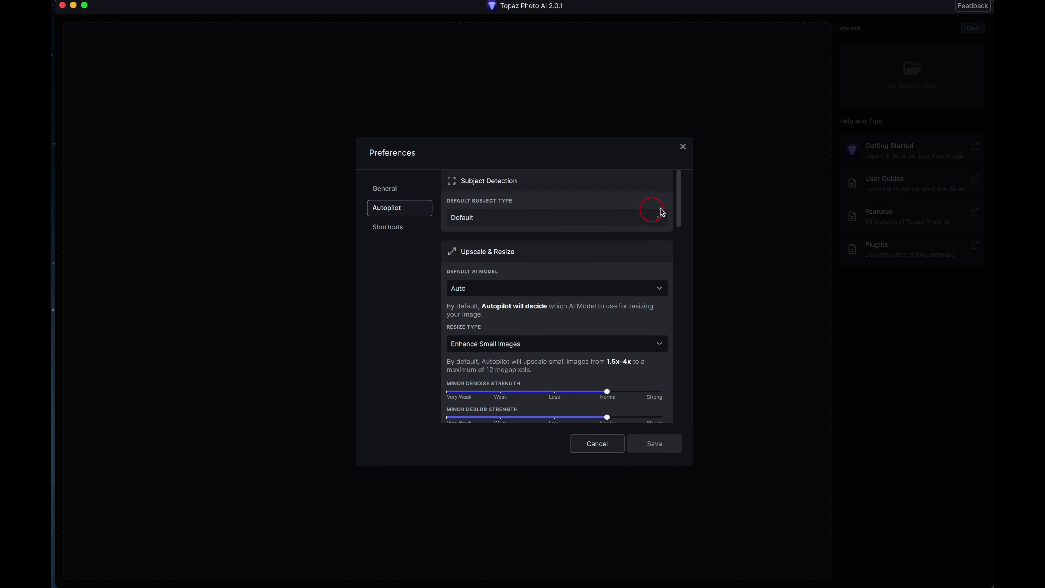
pyautogui.click(658, 218)
pyautogui.click(558, 258)
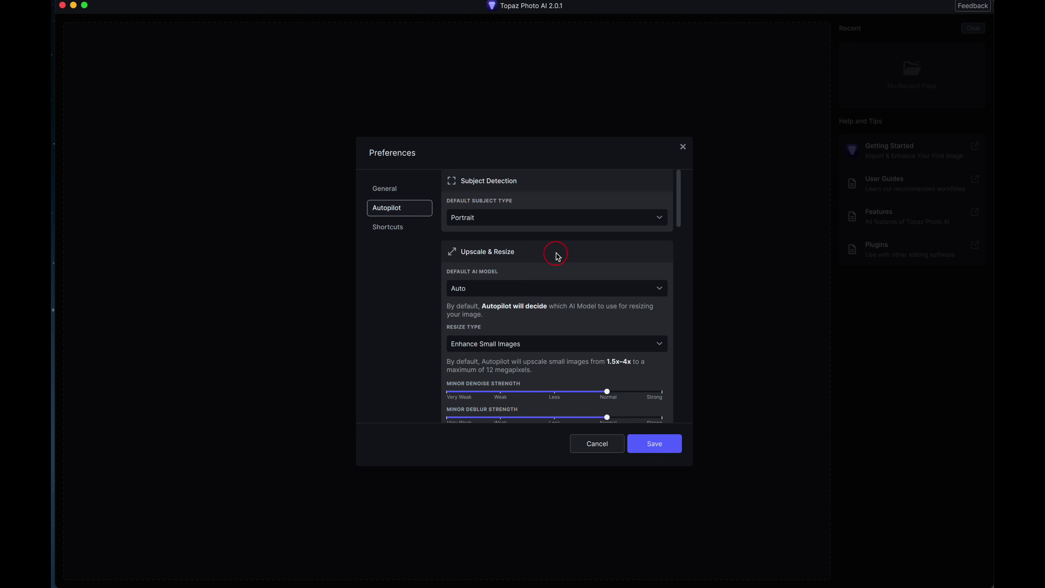
# Step: Try Landscape and None, then set the default subject type to Default
pyautogui.click(659, 217)
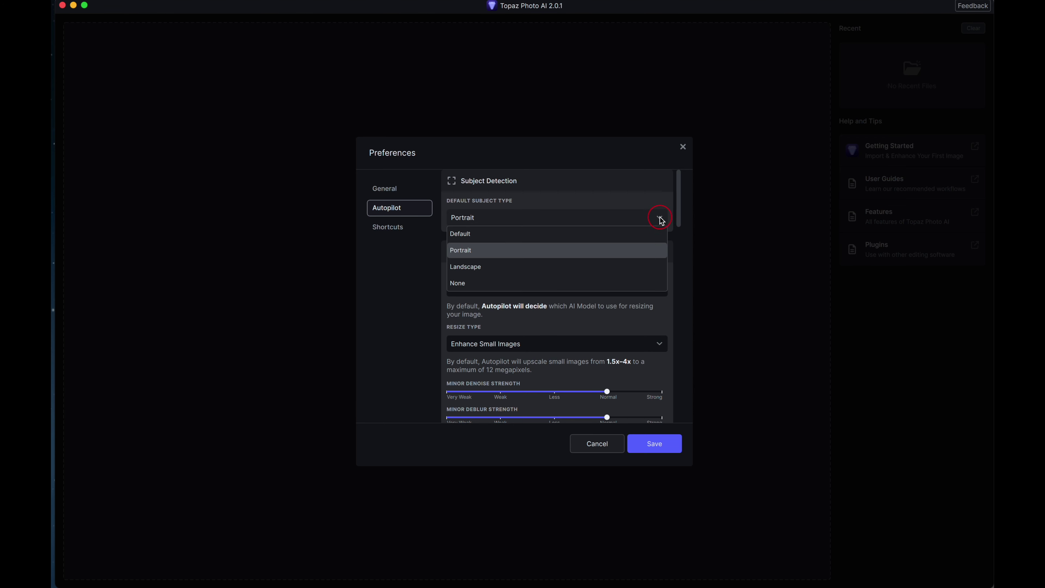
pyautogui.click(633, 265)
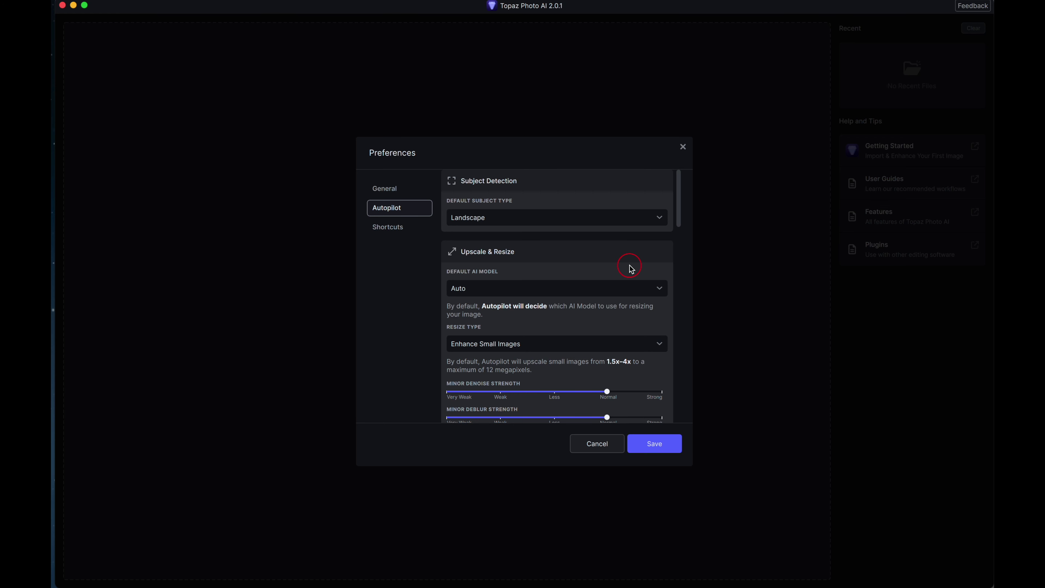
pyautogui.click(659, 218)
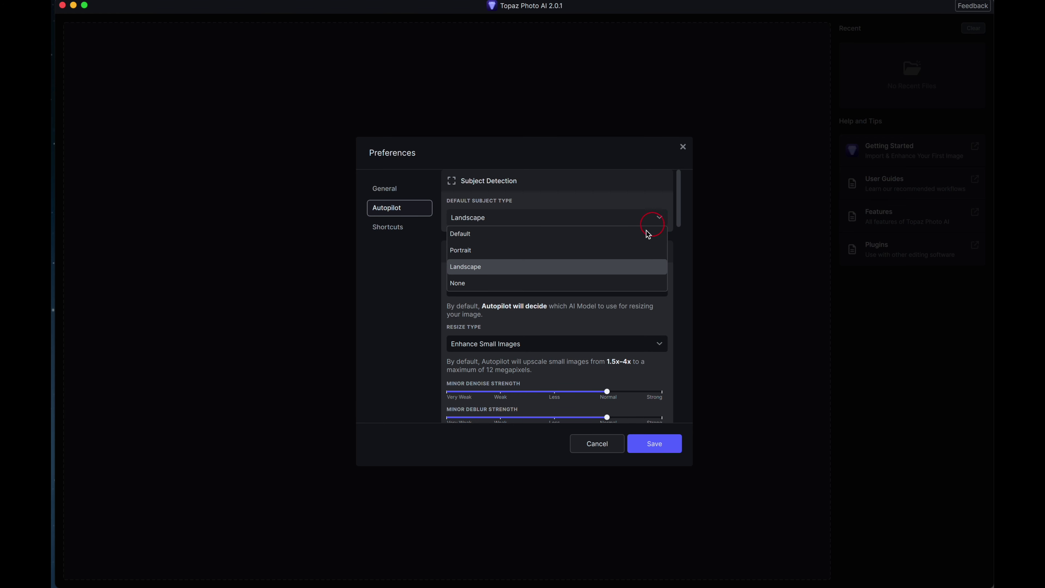
pyautogui.click(611, 284)
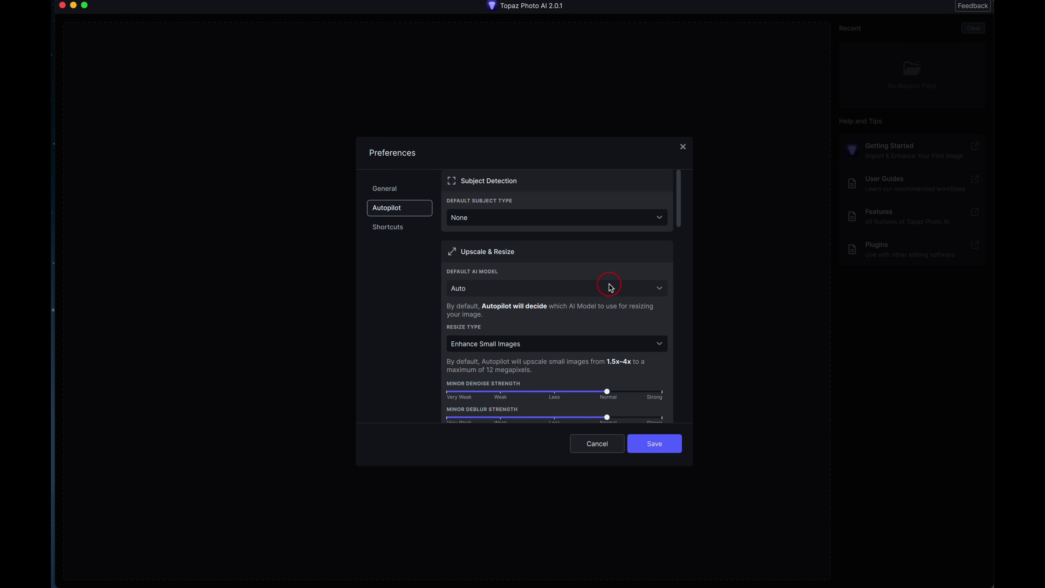
pyautogui.click(661, 219)
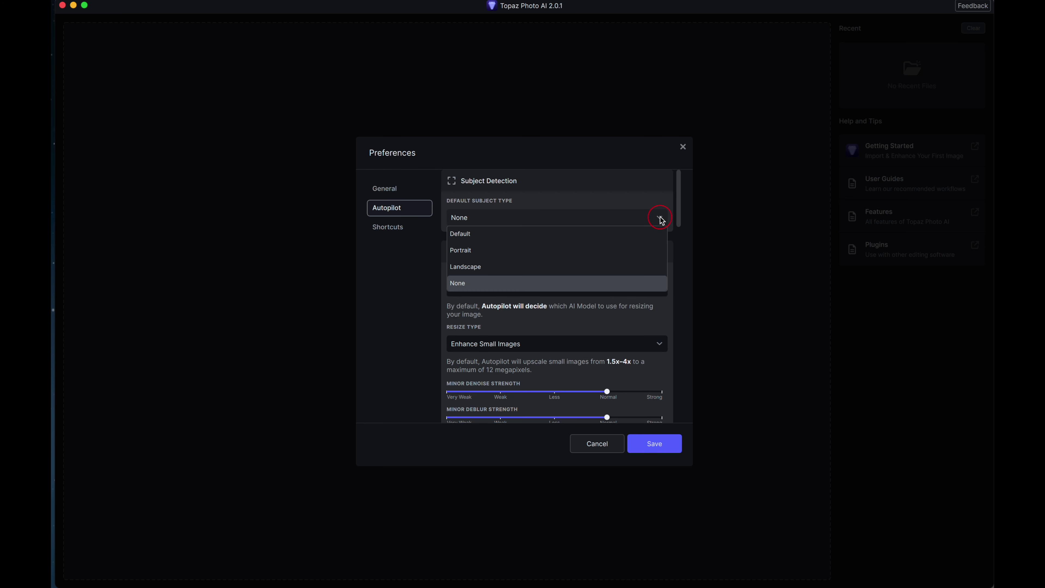
pyautogui.click(588, 238)
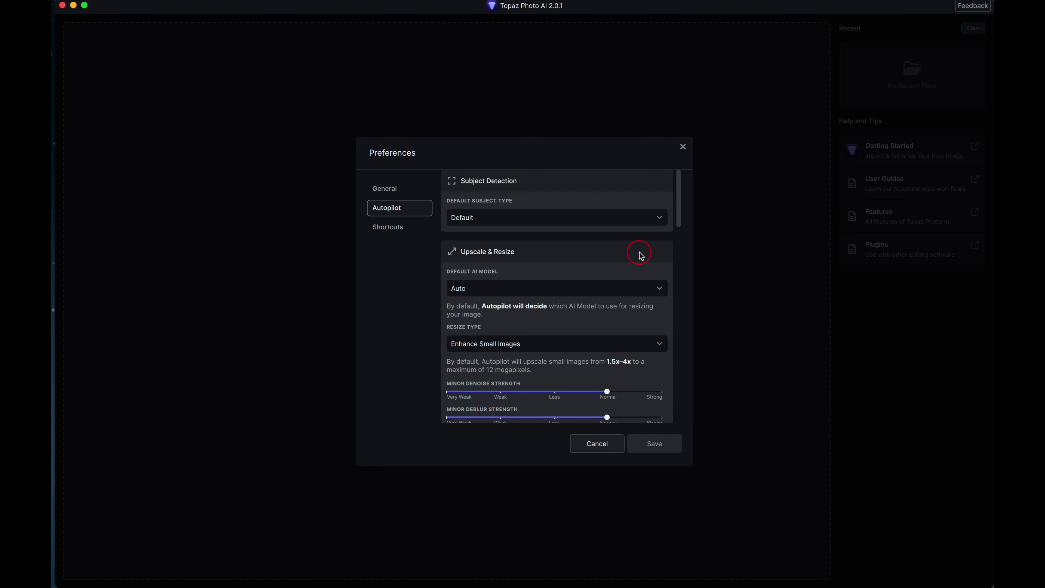
# Step: List the Default AI Model choices: Auto, Standard, High Fidelity, Graphics, Low Resolution
pyautogui.click(659, 290)
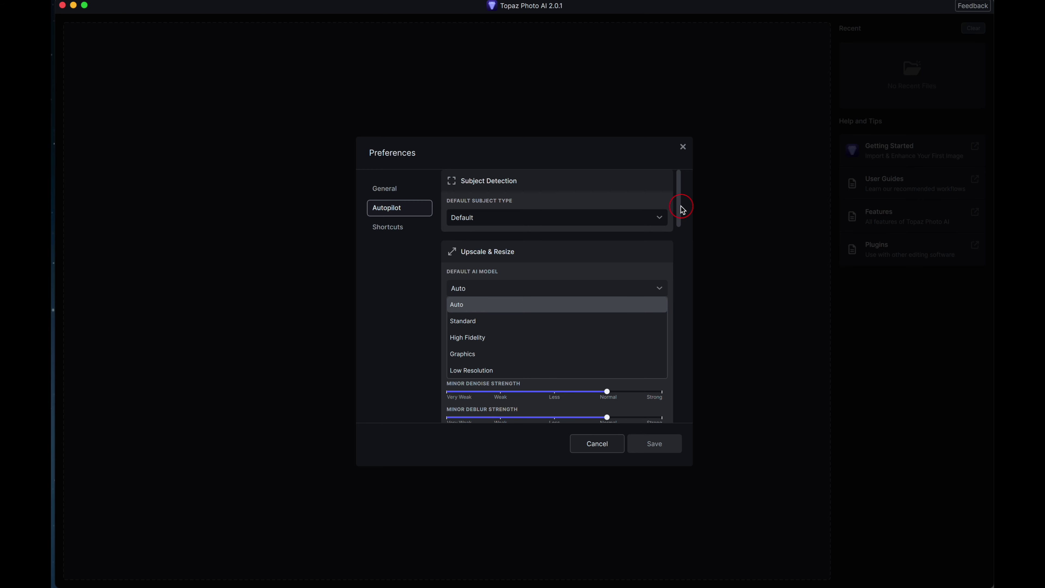
pyautogui.scroll(-5, 683, 208)
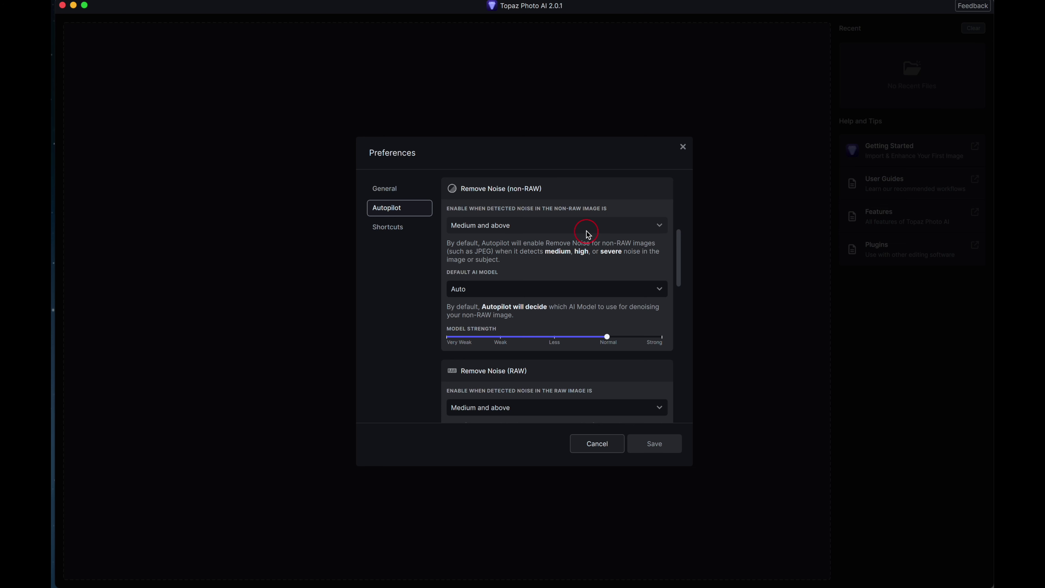
pyautogui.click(659, 226)
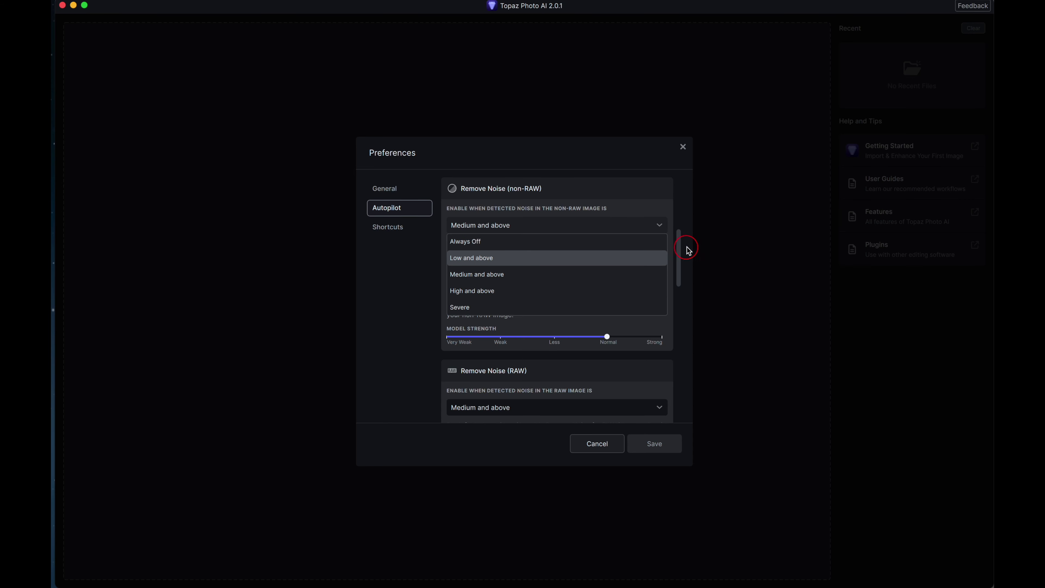
pyautogui.moveTo(679, 244)
pyautogui.mouseDown()
pyautogui.moveTo(683, 292)
pyautogui.moveTo(677, 252)
pyautogui.mouseUp()
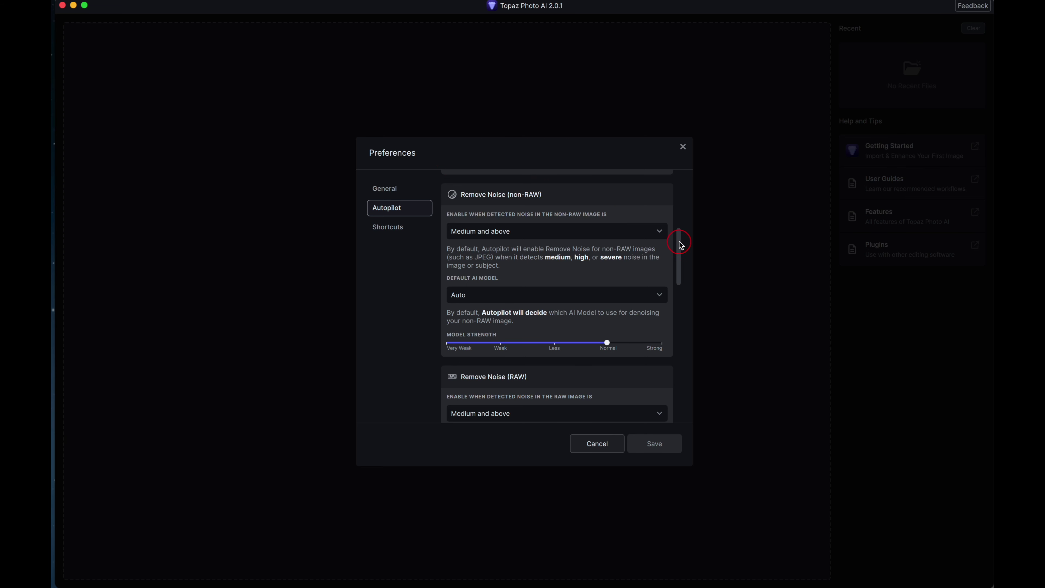
pyautogui.moveTo(680, 238); pyautogui.dragTo(693, 278)
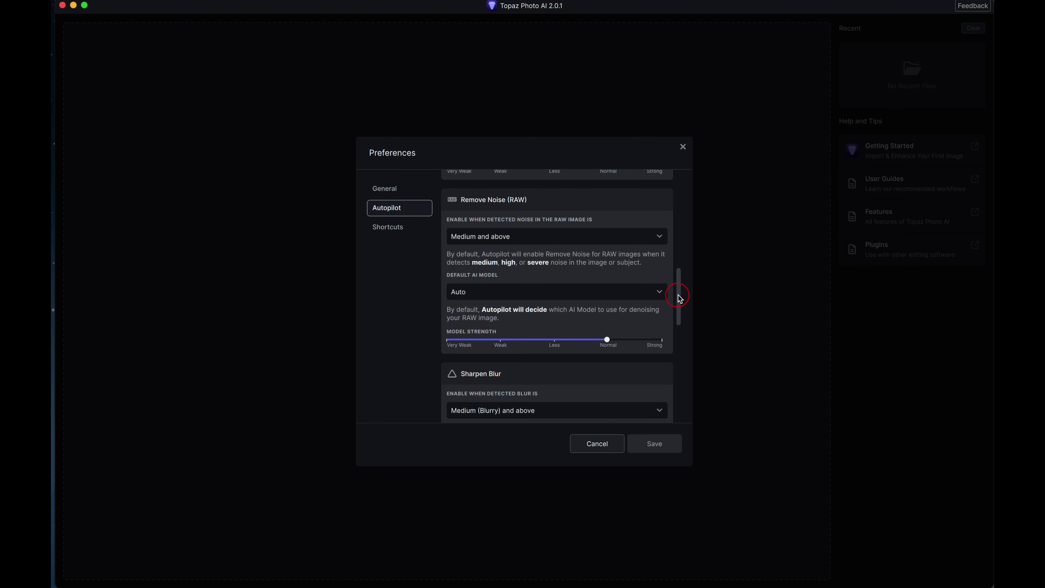
pyautogui.moveTo(678, 298); pyautogui.dragTo(688, 340)
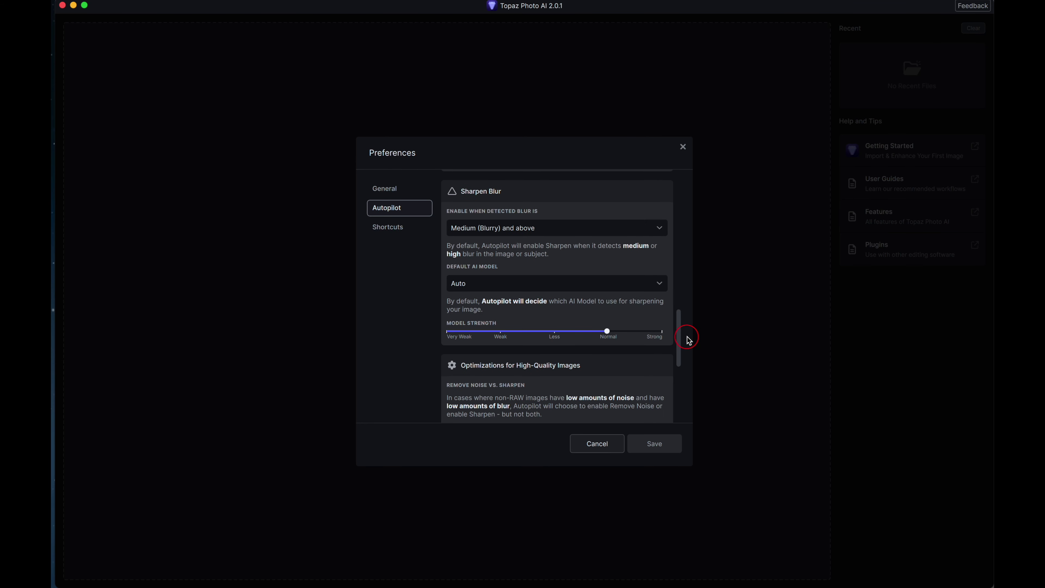
pyautogui.click(658, 231)
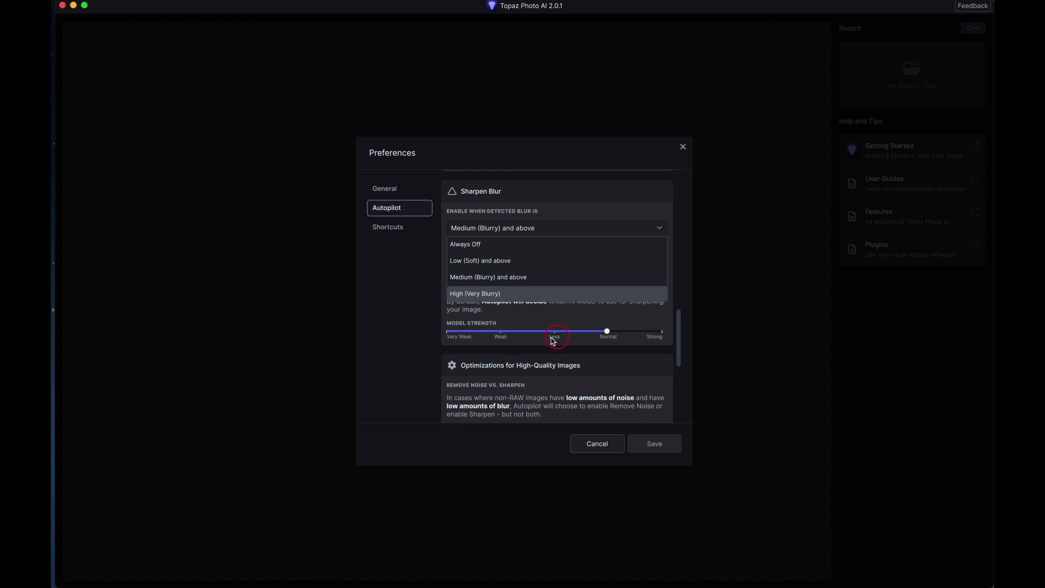
pyautogui.click(680, 328)
pyautogui.scroll(-5, 629, 210)
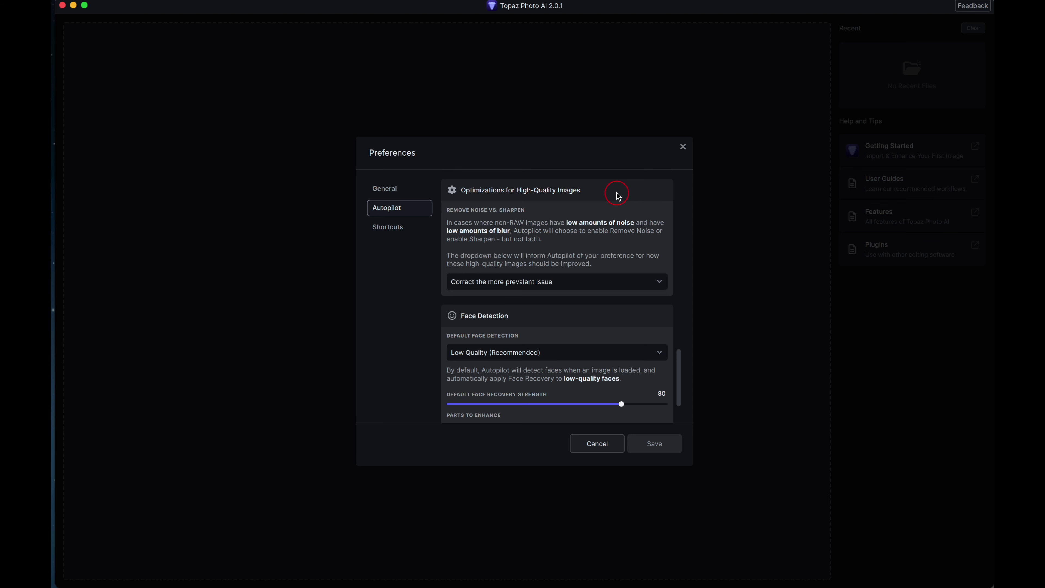
pyautogui.click(659, 282)
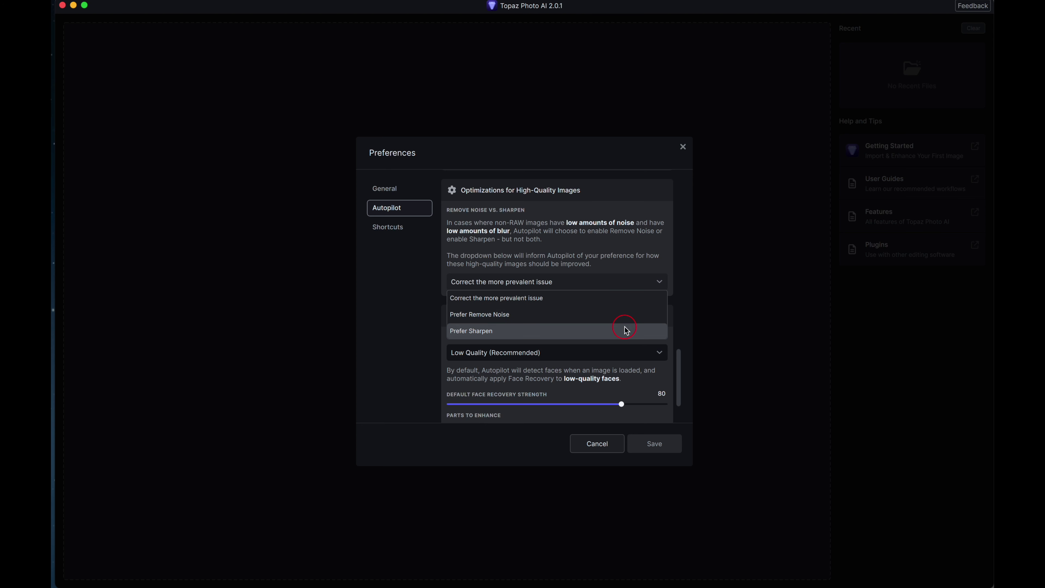
pyautogui.click(624, 301)
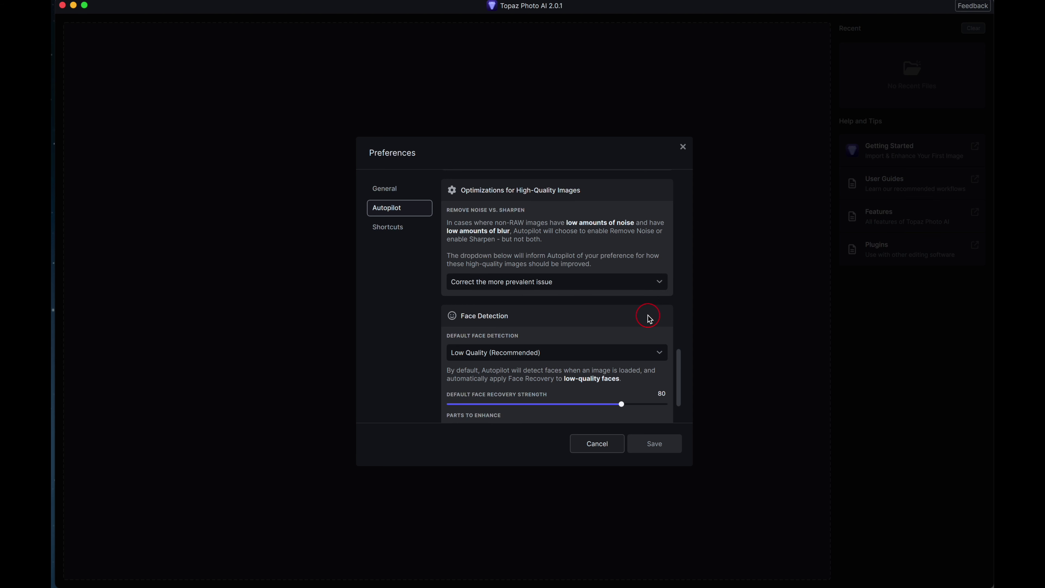
# Step: Set Default Face Detection to Subject Only and confirm Hair and Neck stay ticked
pyautogui.scroll(-3, 664, 252)
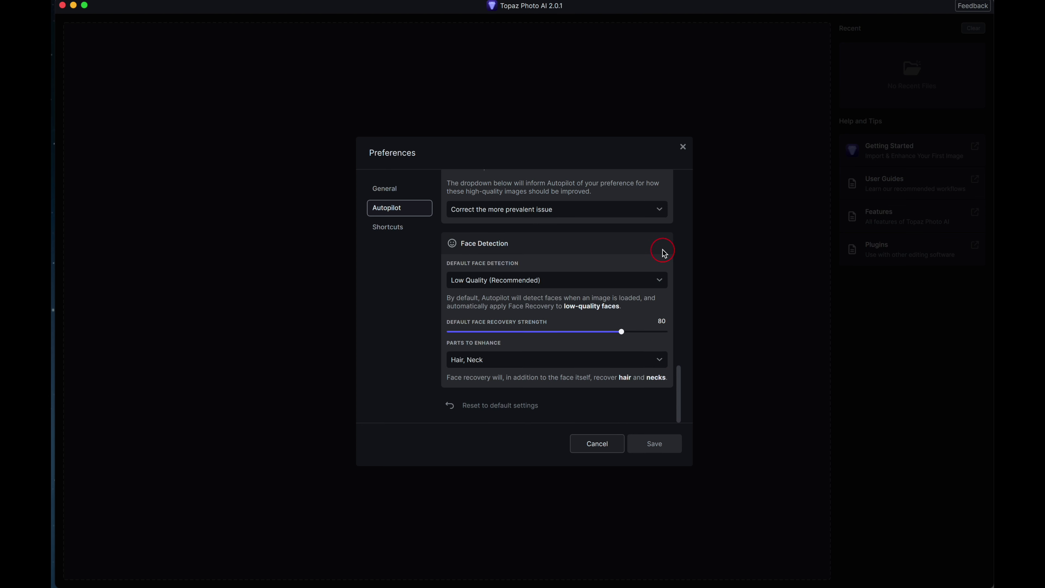
pyautogui.click(660, 283)
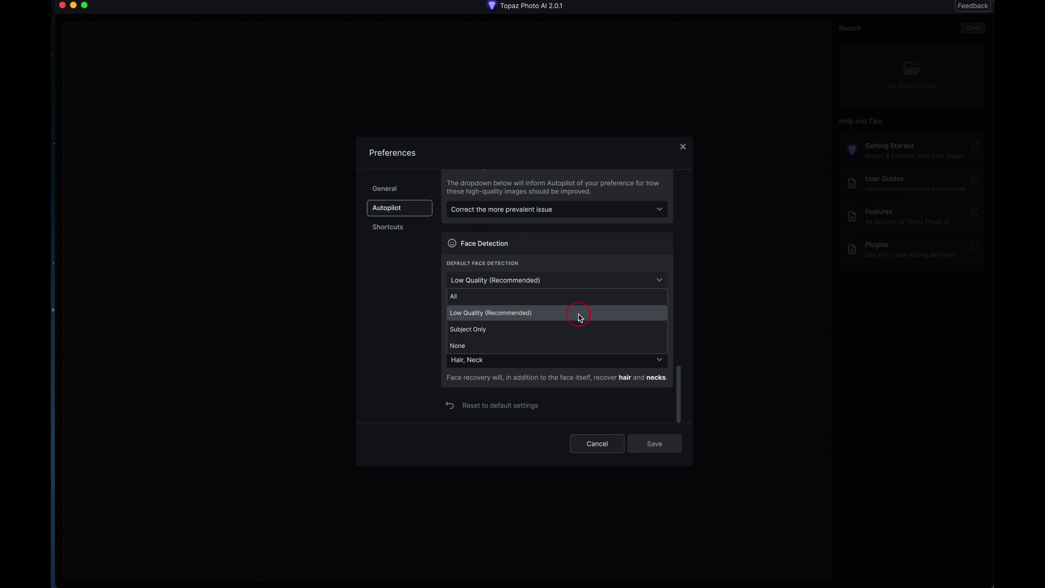
pyautogui.click(580, 329)
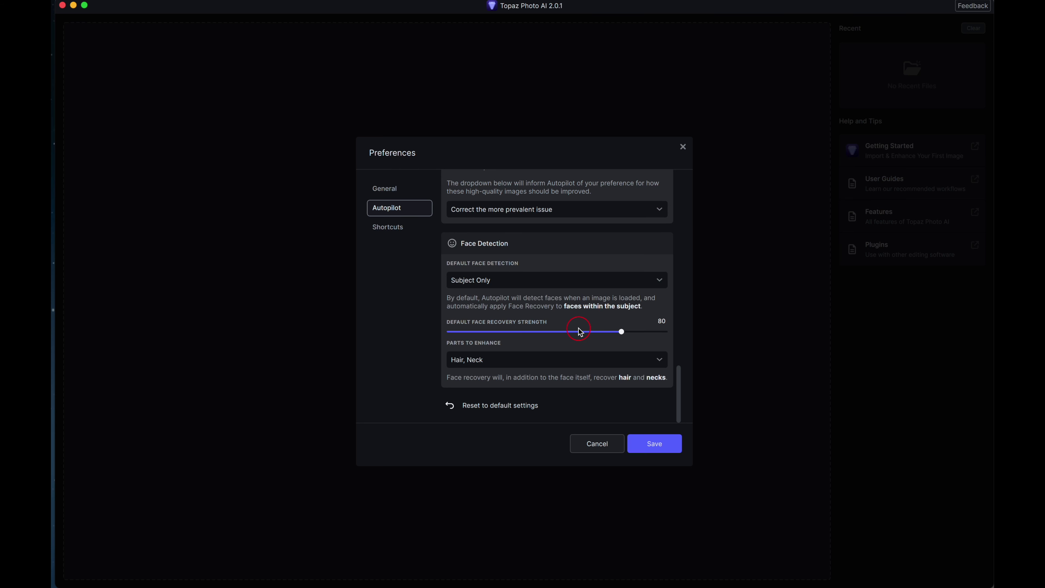
pyautogui.click(658, 283)
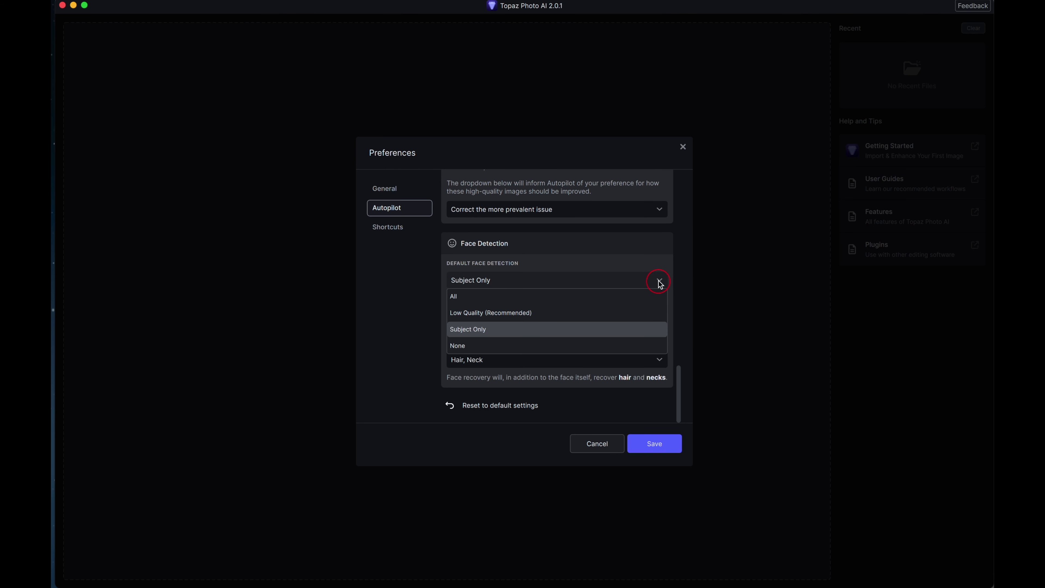
pyautogui.click(569, 359)
pyautogui.click(570, 362)
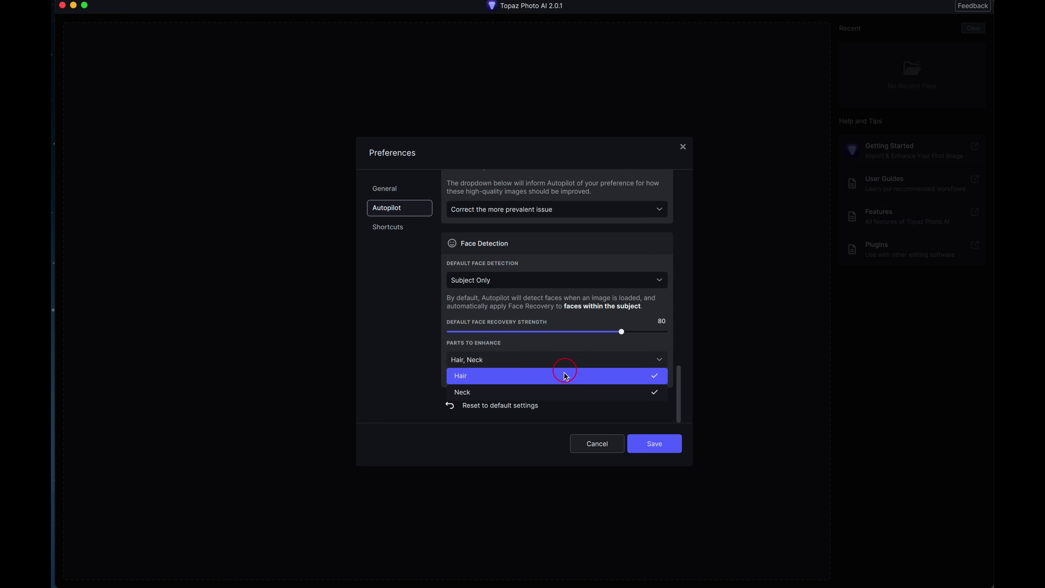
pyautogui.click(577, 361)
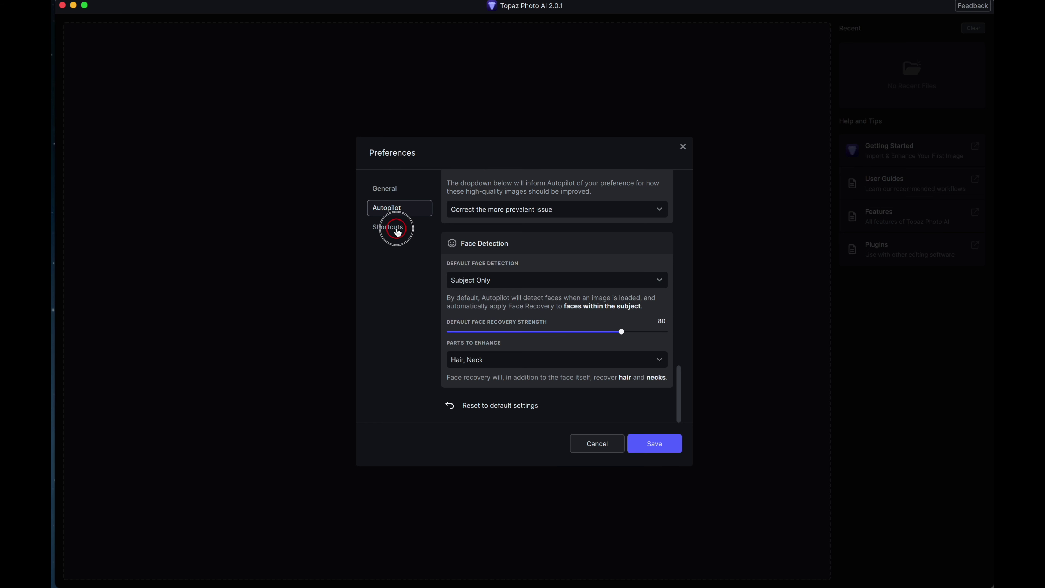
# Step: Review the Shortcuts list in Topaz Photo AI Preferences, then close the Preferences window
pyautogui.click(397, 231)
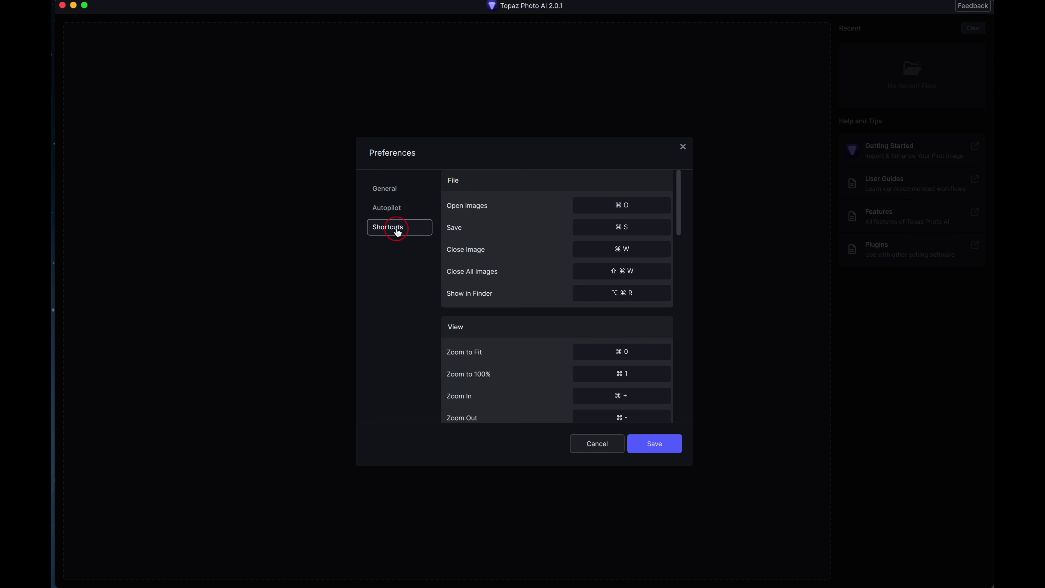
pyautogui.click(683, 148)
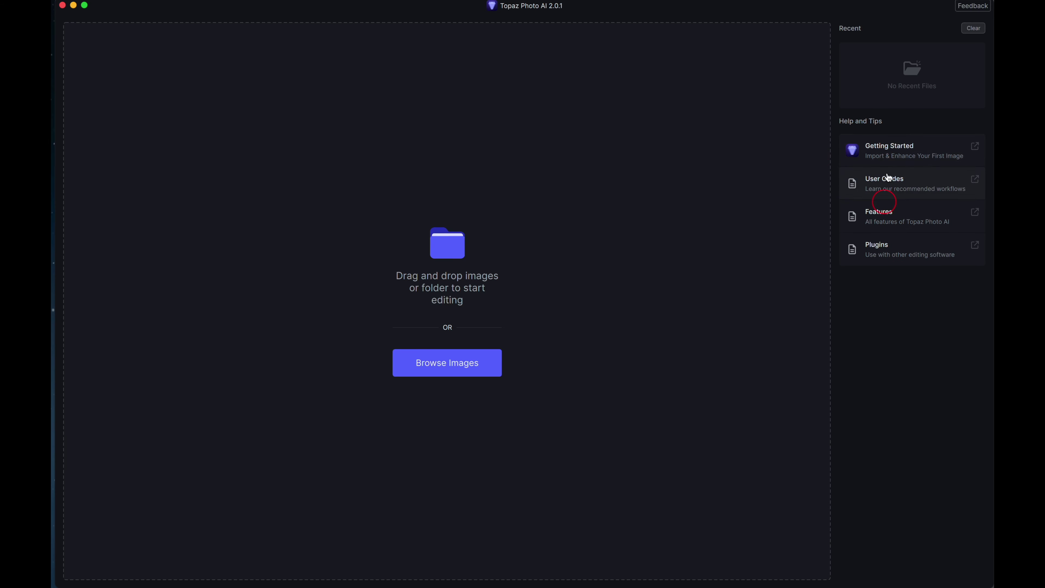
# Step: Open the Getting Started Quick Start guide from Help and Tips and scroll down through it
pyautogui.click(893, 153)
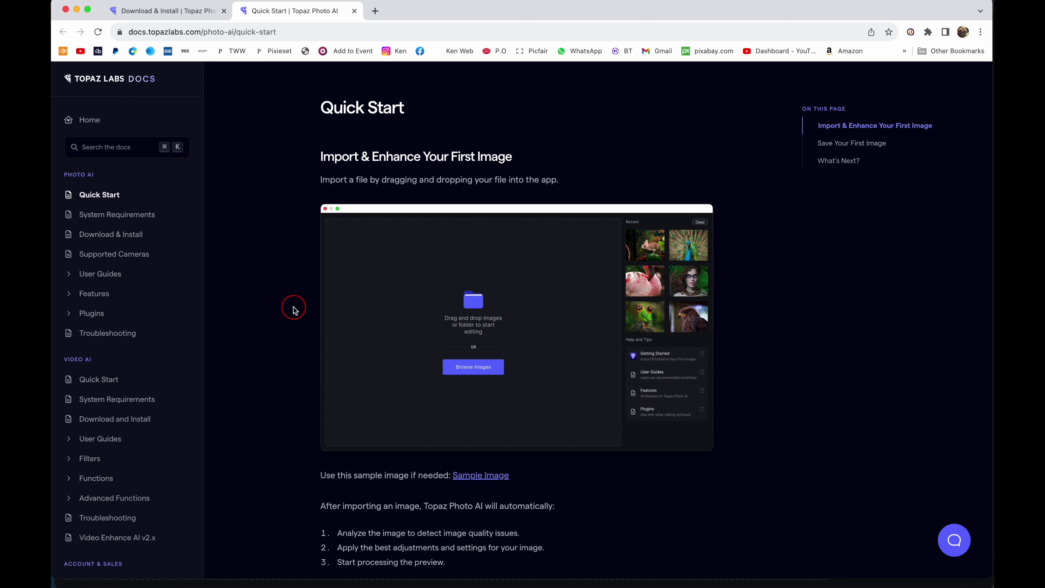
pyautogui.scroll(-10, 292, 310)
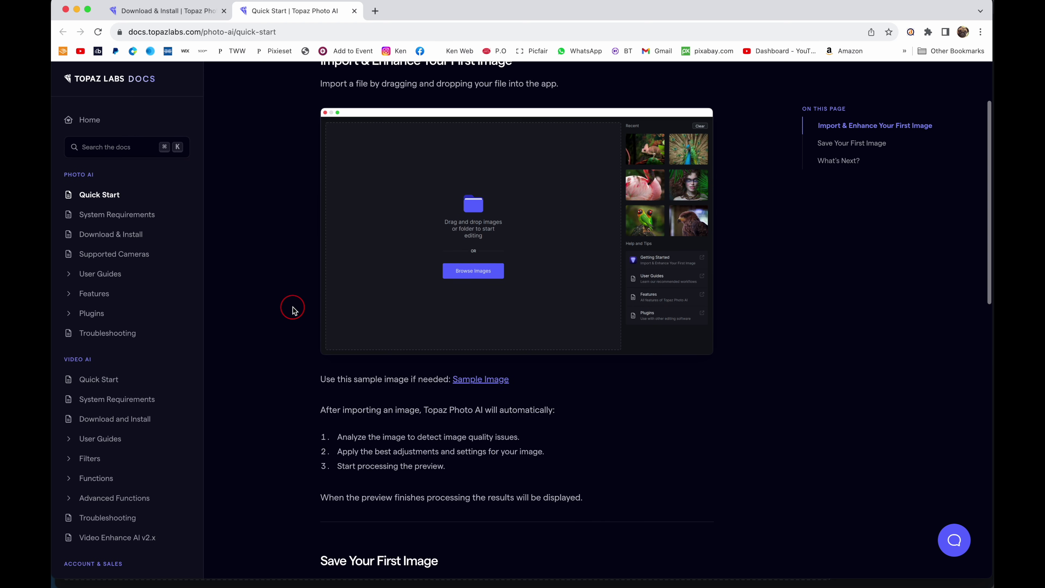
pyautogui.scroll(-8, 293, 310)
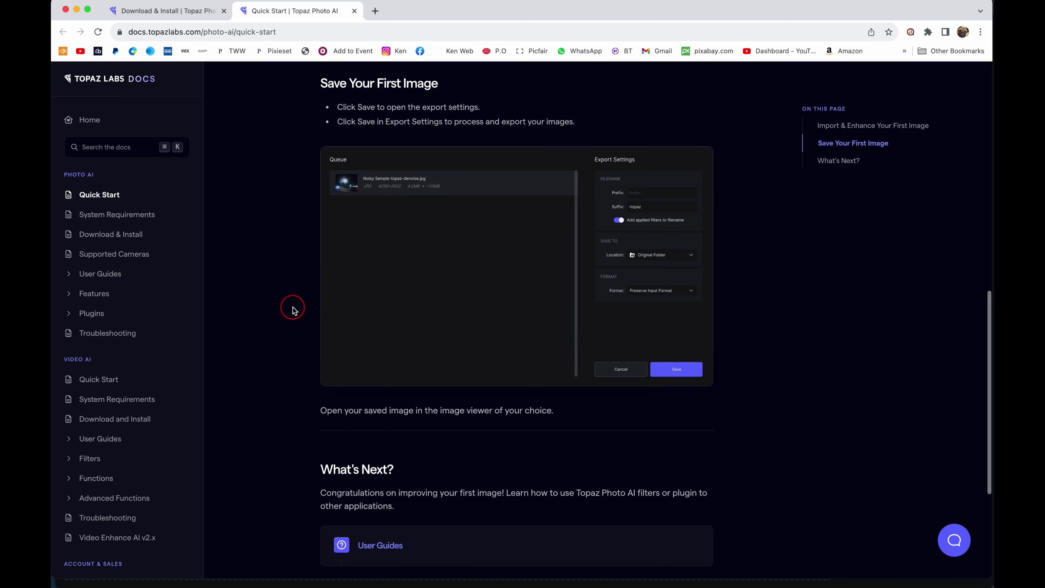